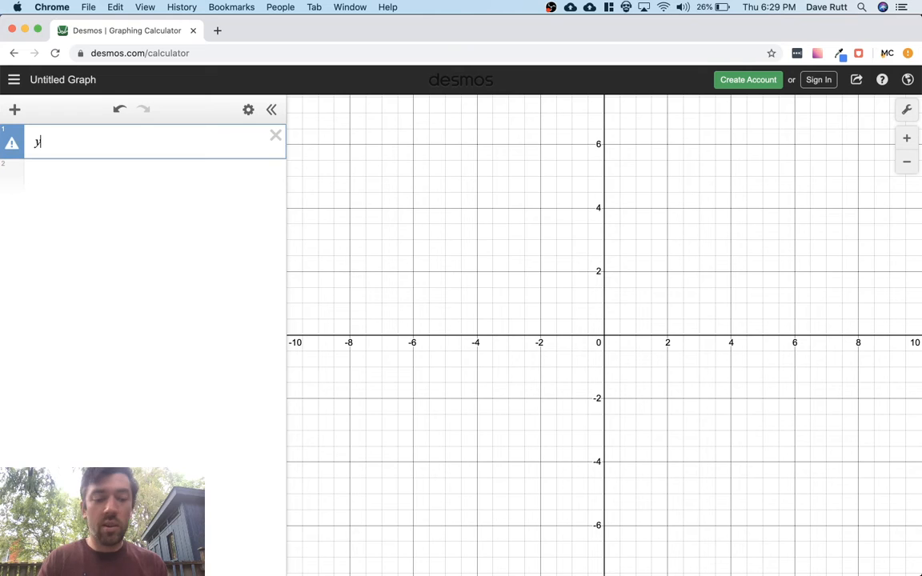
# Enter the linear equation y = 2x + 3 in the first expression to graph it
pyautogui.write('= 2x + ')
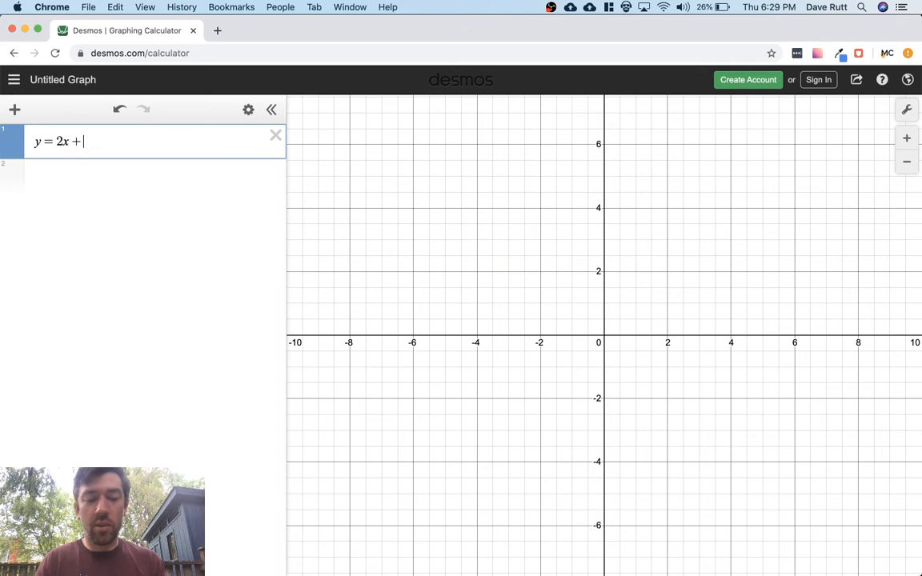
pyautogui.write('3')
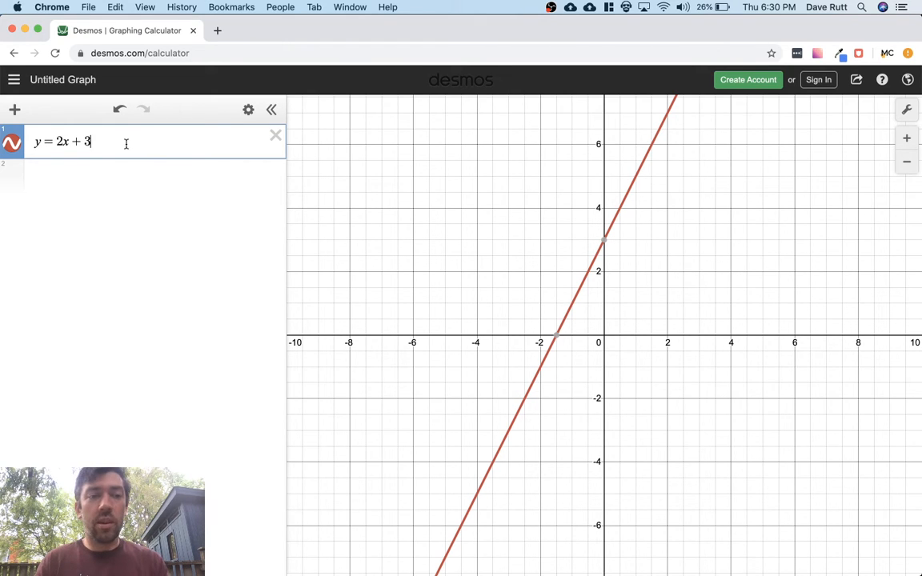
# Change the line's constant term to +4, +7 and −9 in turn, and restore it to +3
pyautogui.press('BackSpace')
pyautogui.write('4')
pyautogui.press('BackSpace')
pyautogui.write('7')
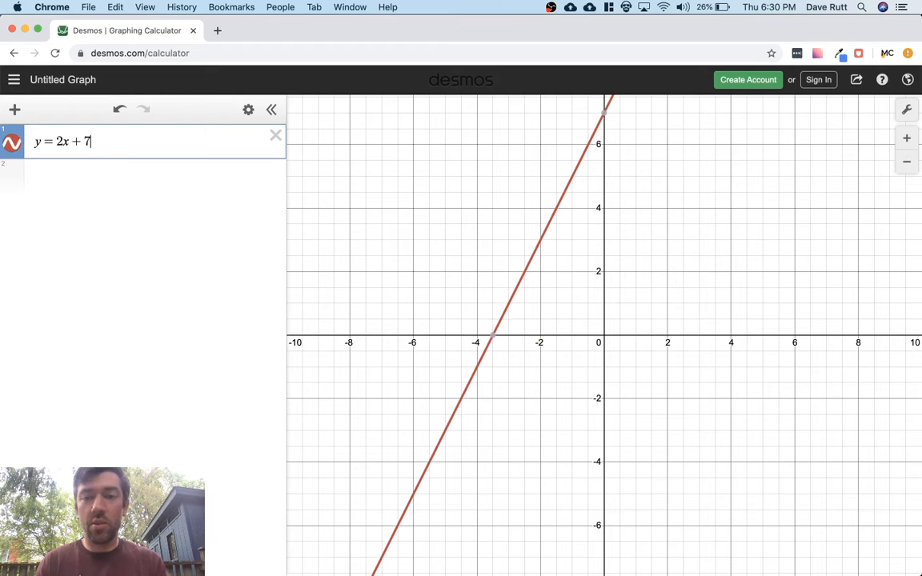
pyautogui.press('BackSpace')
pyautogui.press('BackSpace')
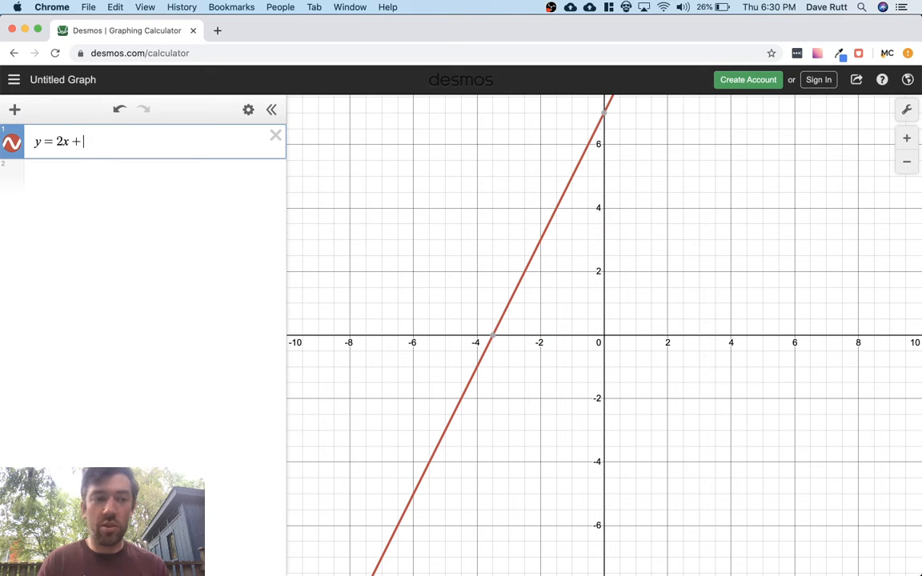
pyautogui.write('-9')
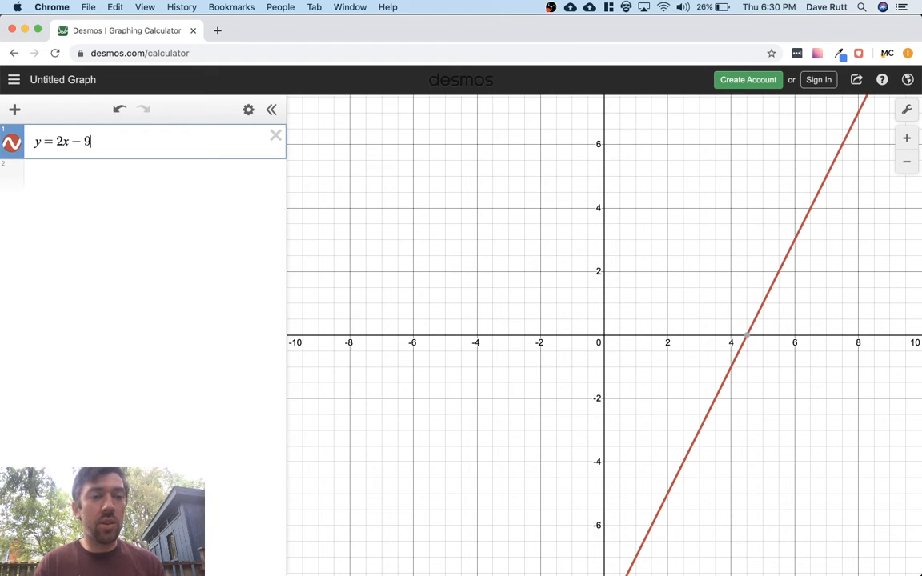
pyautogui.press('BackSpace')
pyautogui.press('BackSpace')
pyautogui.write('+3')
# Change the coefficient of x in the line's equation to 3, 1 and 0 in turn
pyautogui.press('Left')
pyautogui.press('Left')
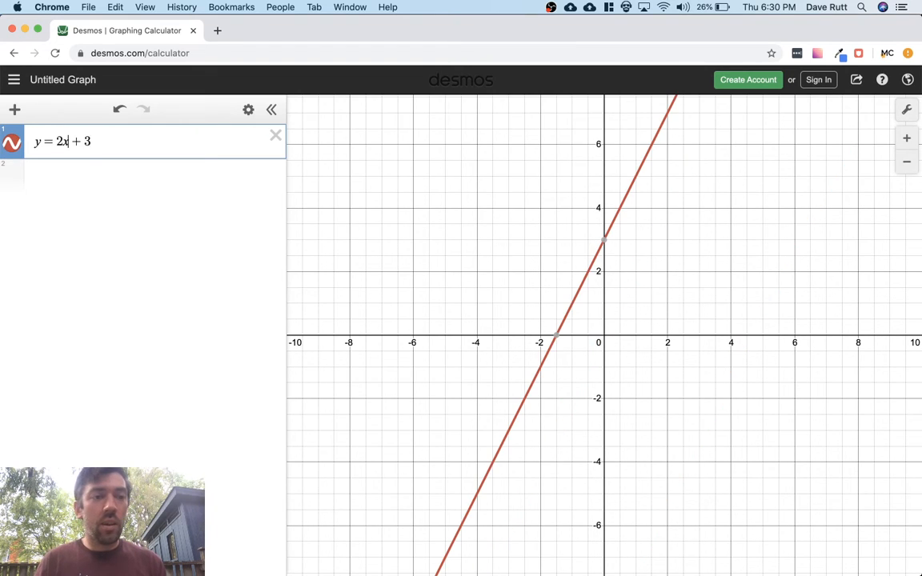
pyautogui.press('Left')
pyautogui.press('BackSpace')
pyautogui.write('3')
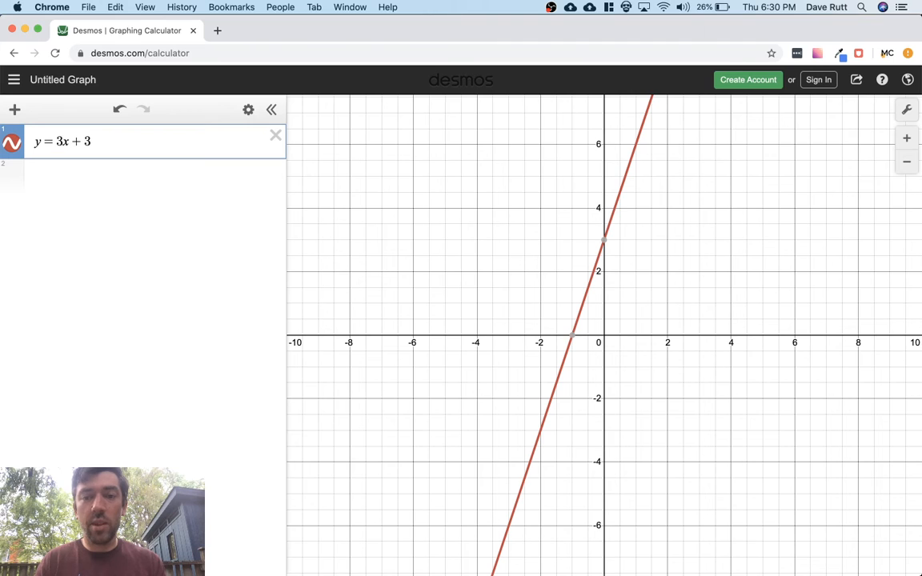
pyautogui.press('BackSpace')
pyautogui.write('1')
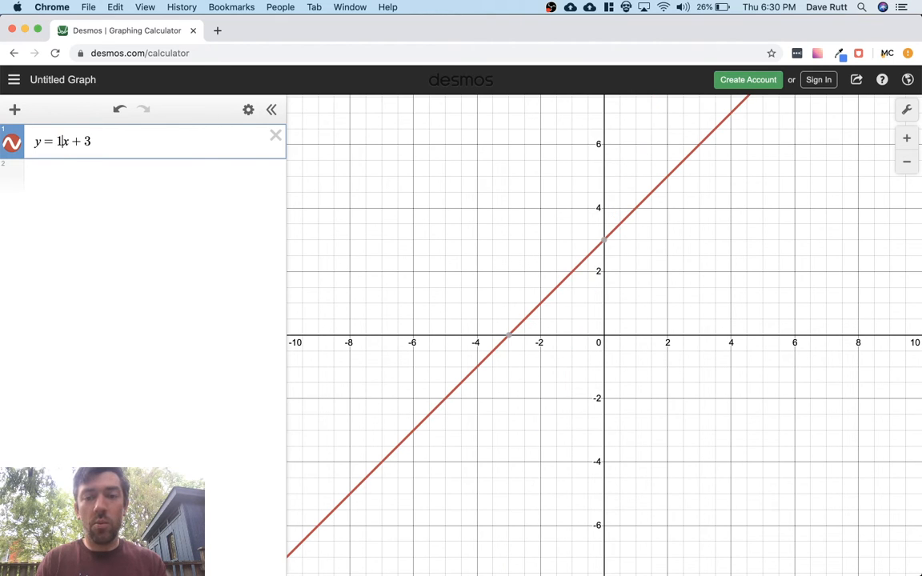
pyautogui.press('BackSpace')
pyautogui.write('0')
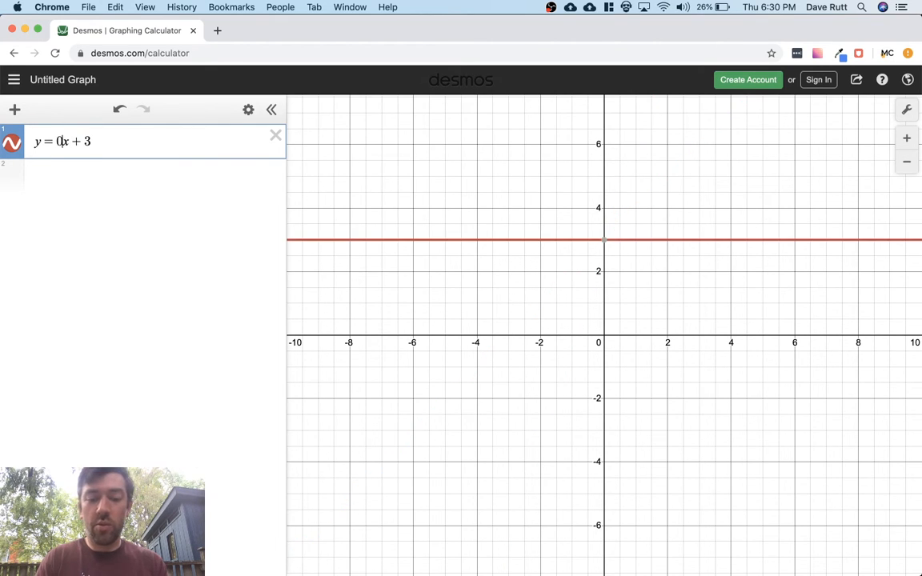
# Change the coefficient of x to 0.5, −2 and −2.3453453 in turn
pyautogui.write('.5')
pyautogui.press('BackSpace')
pyautogui.press('BackSpace')
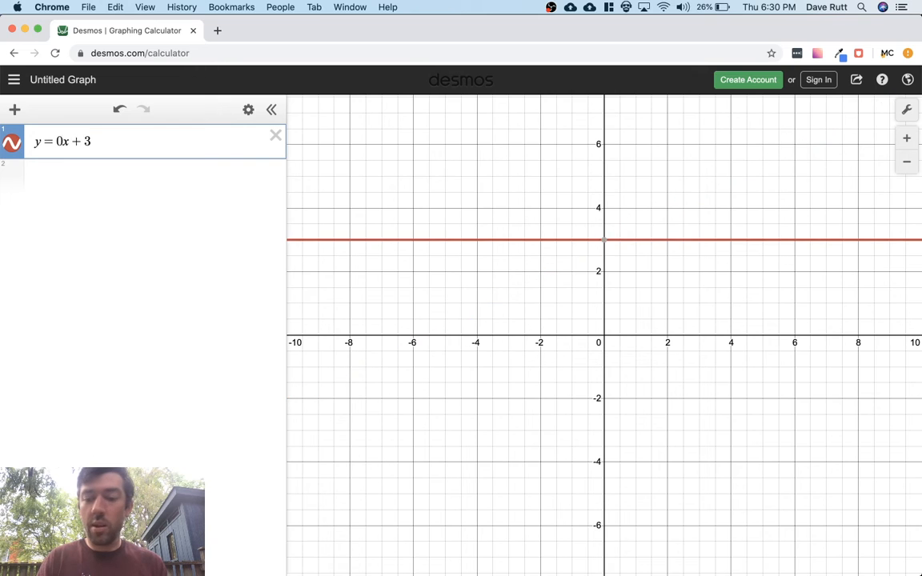
pyautogui.press('BackSpace')
pyautogui.write('-2')
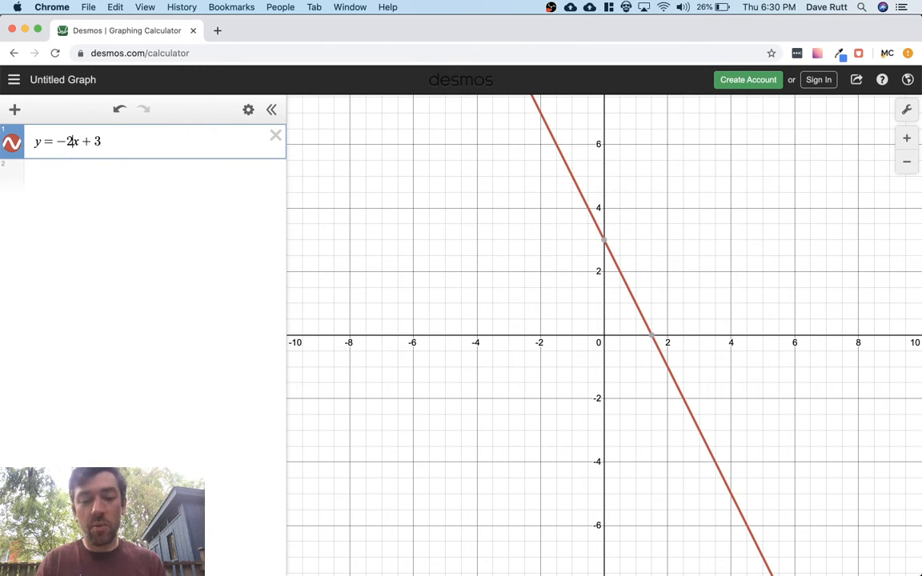
pyautogui.write('.3453453')
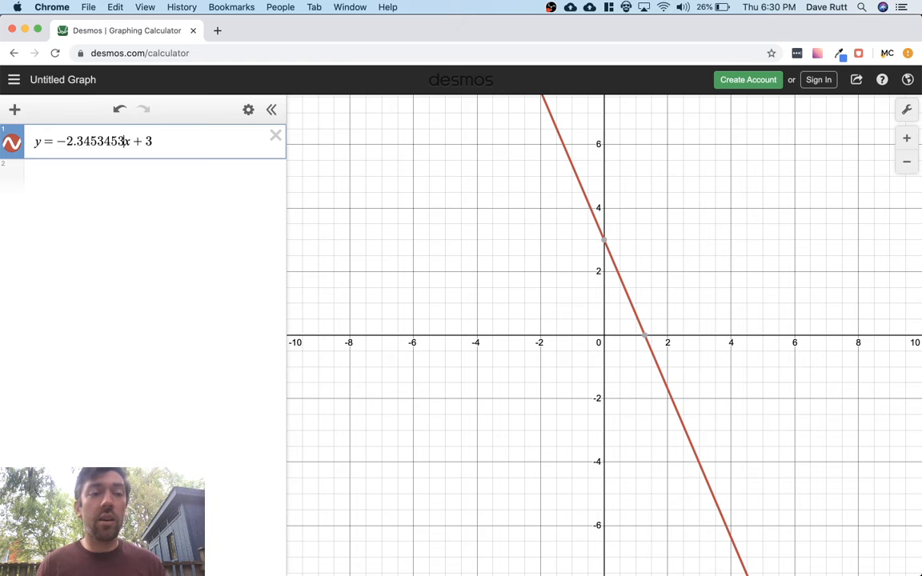
# Set the coefficient of x back to 2 so the equation reads y = 2x + 3
pyautogui.press('BackSpace')
pyautogui.press('BackSpace')
pyautogui.press('BackSpace')
pyautogui.press('BackSpace')
pyautogui.press('BackSpace')
pyautogui.press('BackSpace')
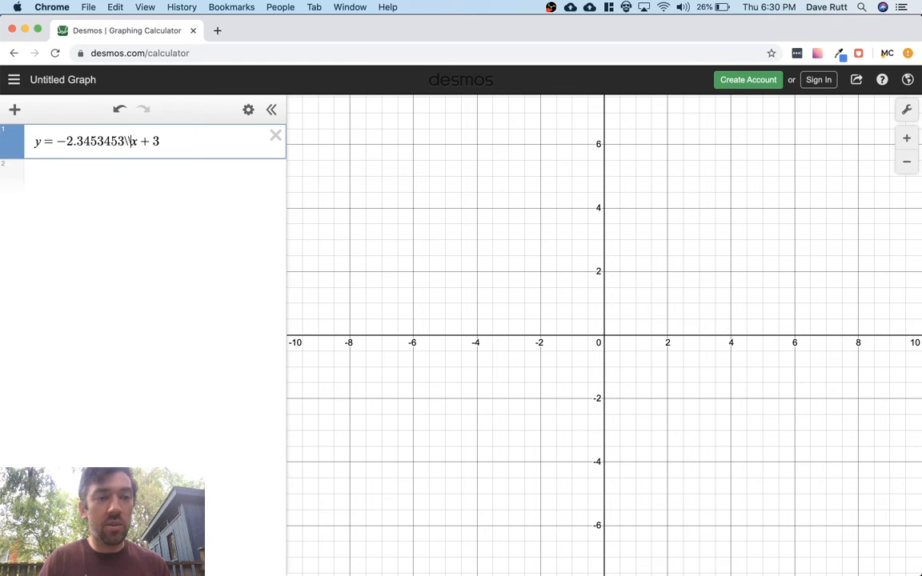
pyautogui.press('BackSpace')
pyautogui.press('BackSpace')
pyautogui.press('BackSpace')
pyautogui.press('BackSpace')
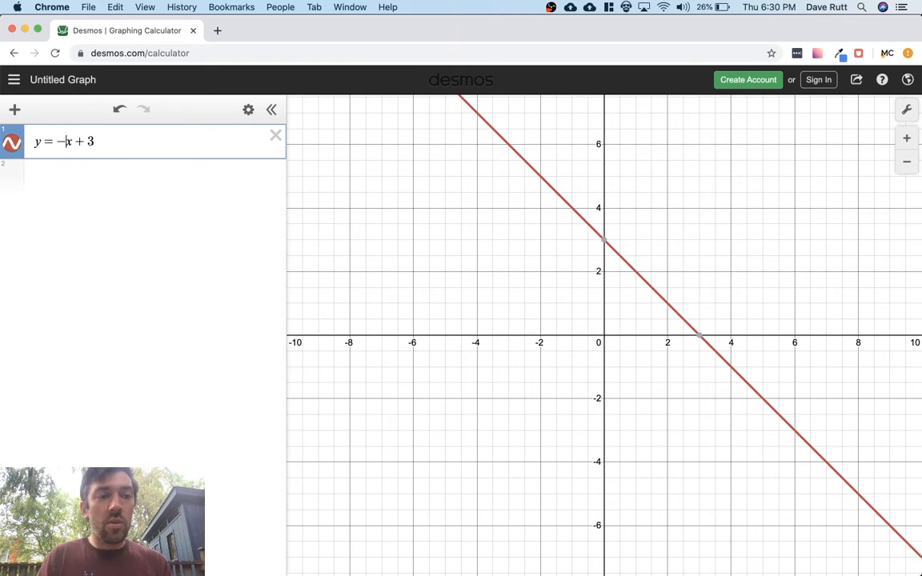
pyautogui.write('2')
pyautogui.click(124, 139)
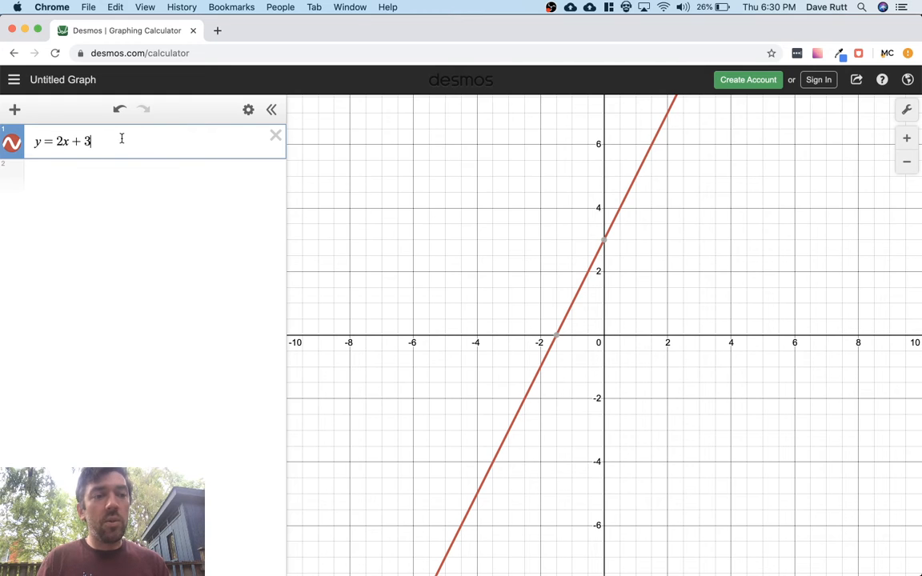
# Shorten the equation to y = 2x by removing the constant term, and further to y = 2
pyautogui.doubleClick(56, 142)
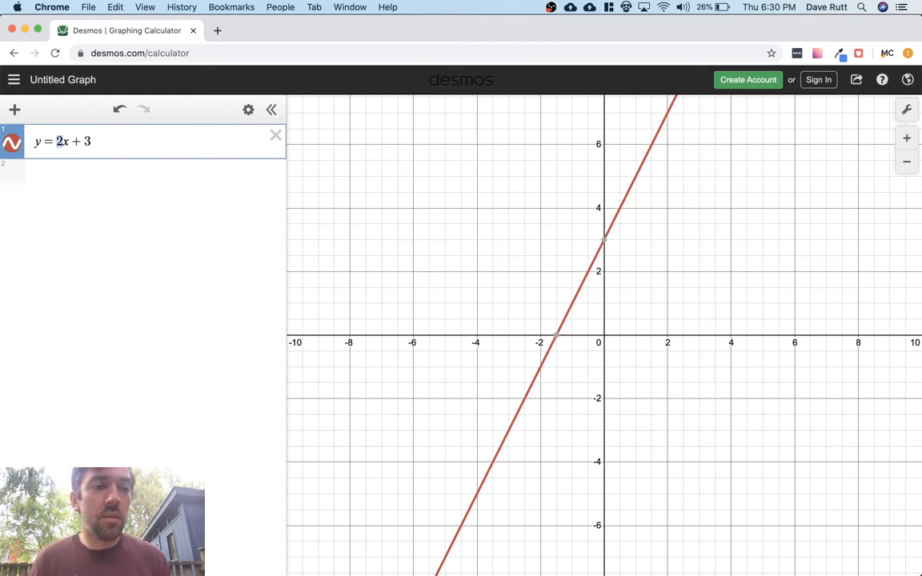
pyautogui.press('Right')
pyautogui.press('Right')
pyautogui.press('Right')
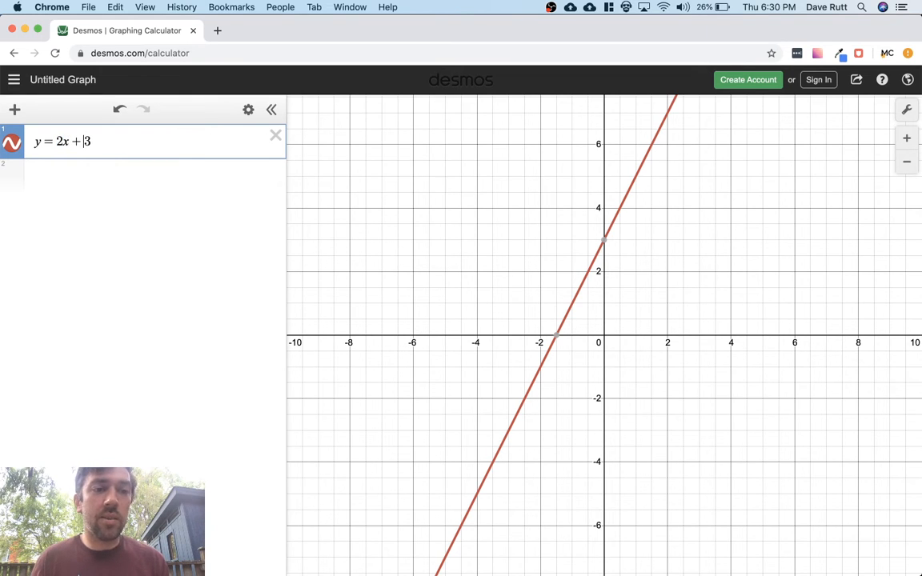
pyautogui.press('Delete')
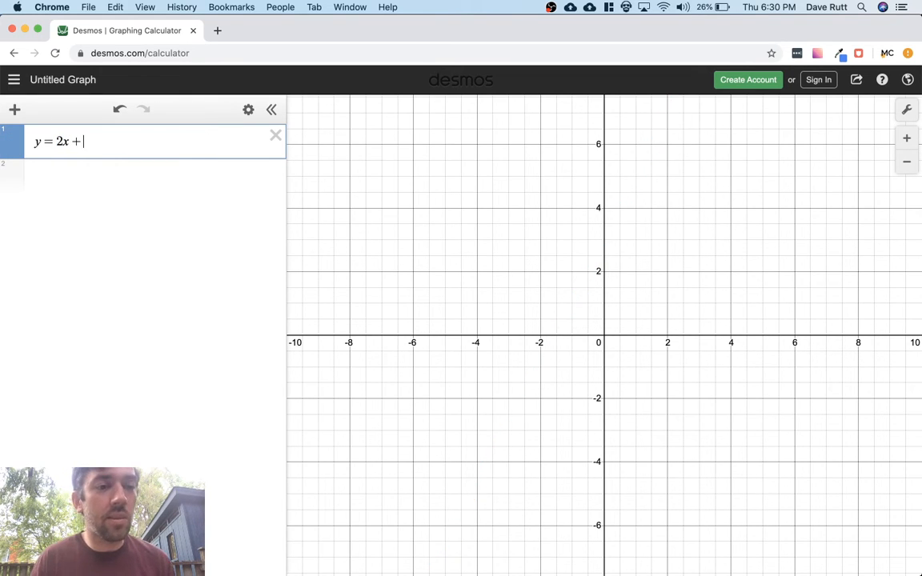
pyautogui.press('BackSpace')
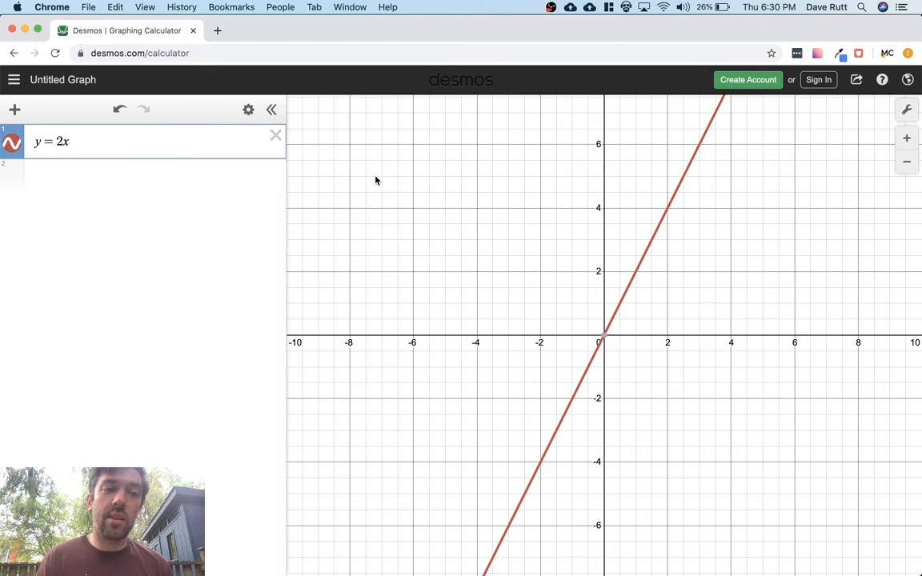
pyautogui.press('BackSpace')
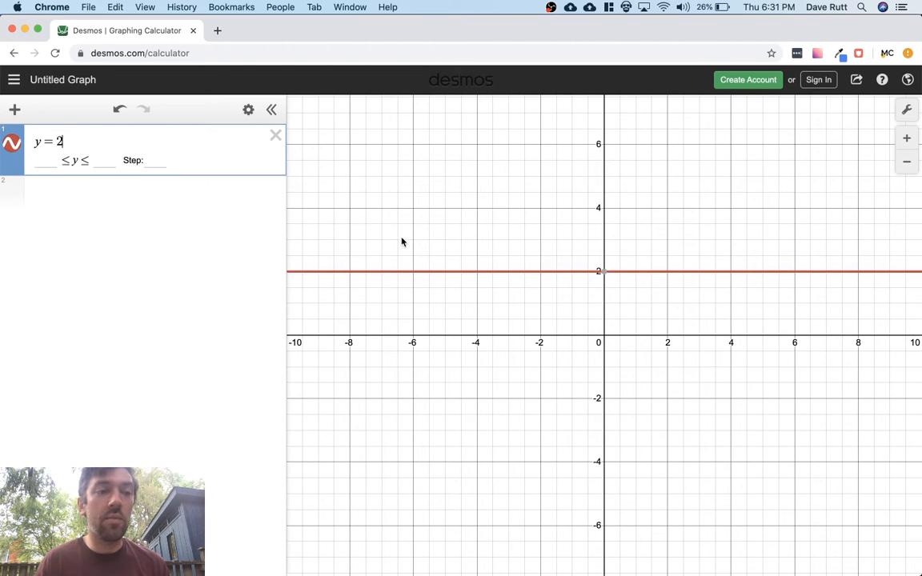
# Clear the first expression and graph the vertical line x = 5 in its place
pyautogui.press('BackSpace')
pyautogui.press('BackSpace')
pyautogui.press('BackSpace')
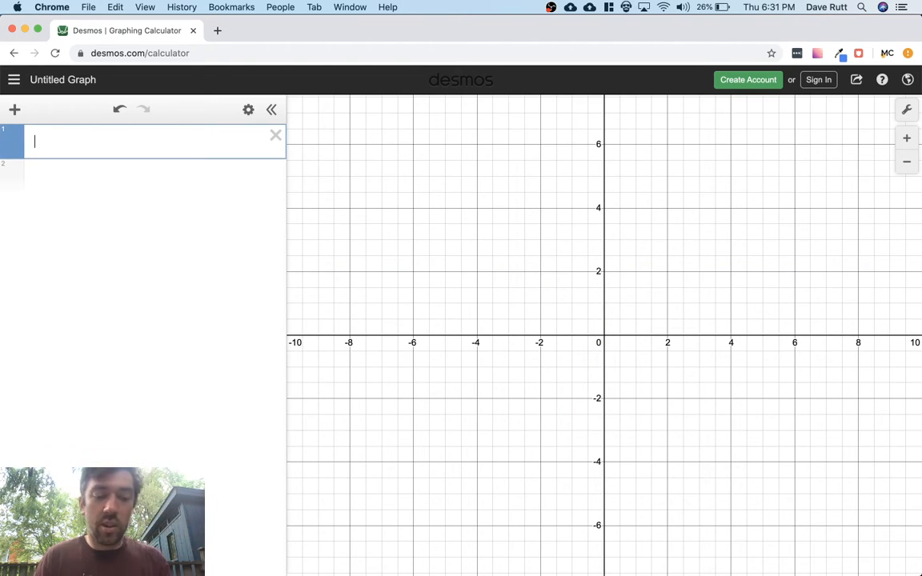
pyautogui.write('x=5')
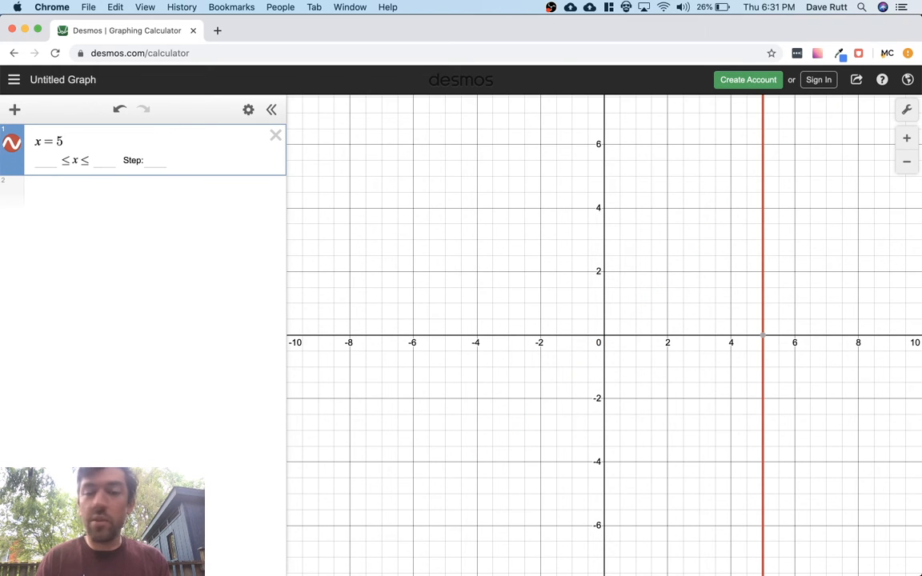
# Replace the vertical line's equation with y = 2x + 3
pyautogui.press('BackSpace')
pyautogui.press('BackSpace')
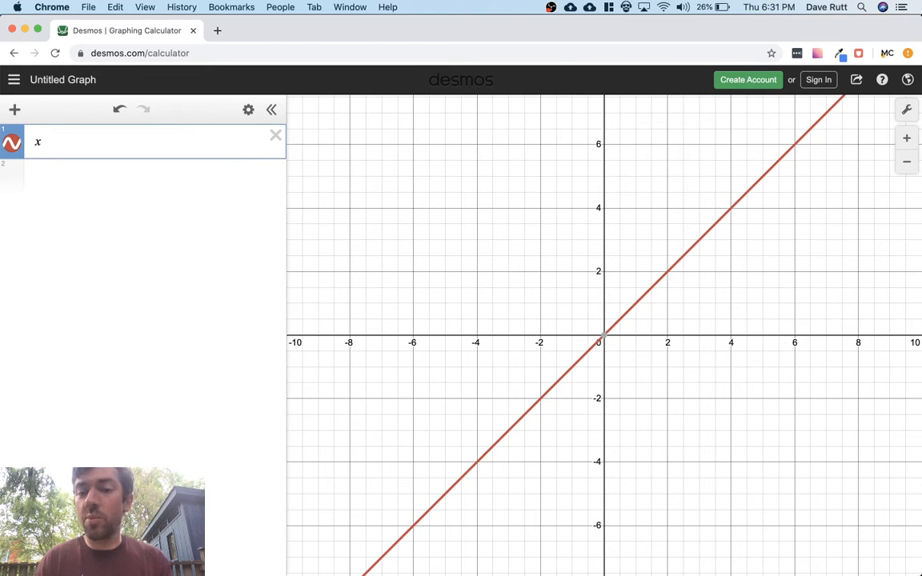
pyautogui.press('BackSpace')
pyautogui.write('y')
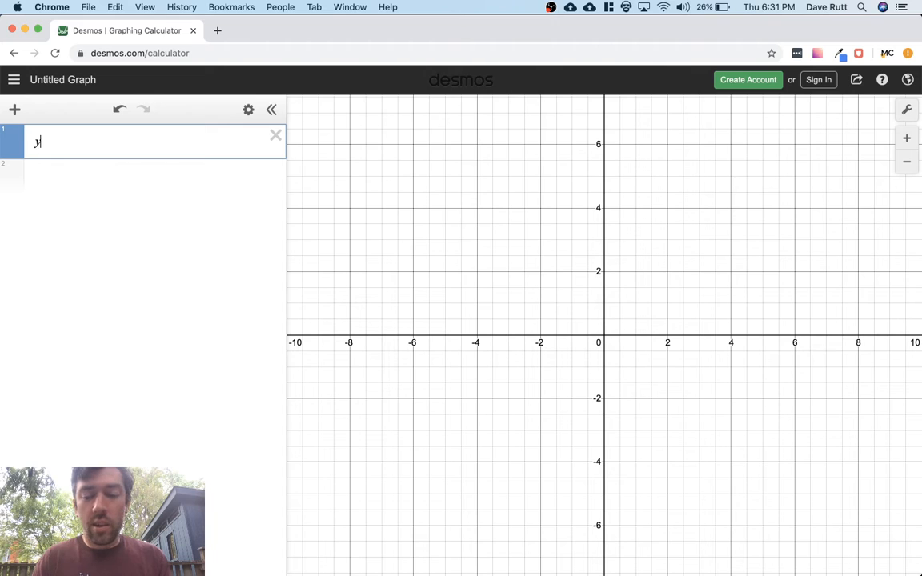
pyautogui.write(' = 2x + 3')
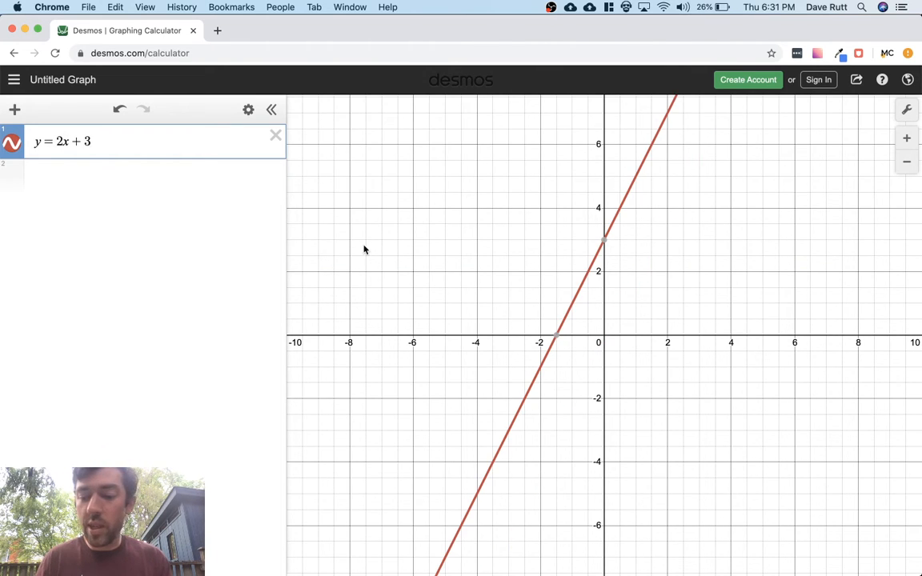
# Add a second expression below the line's equation and graph the parabola x^2
pyautogui.press('Return')
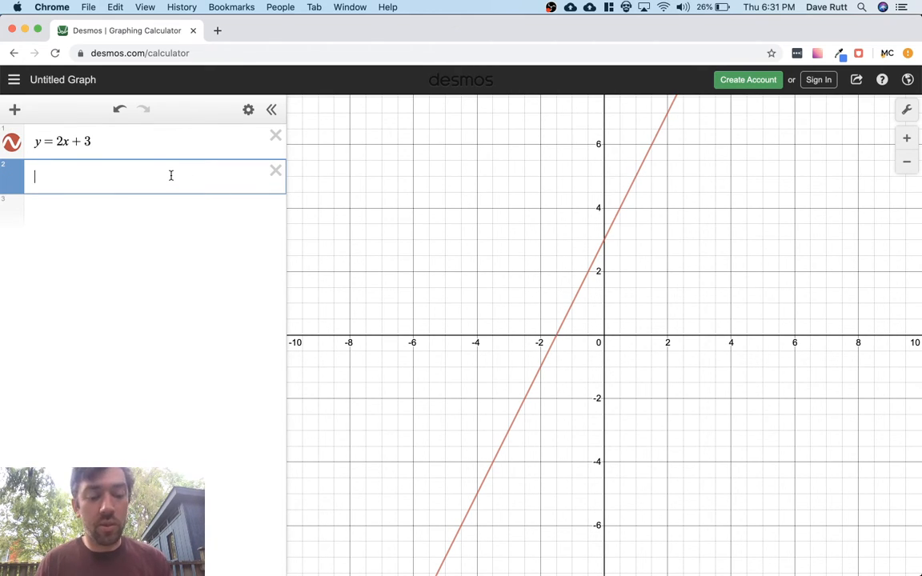
pyautogui.write('x')
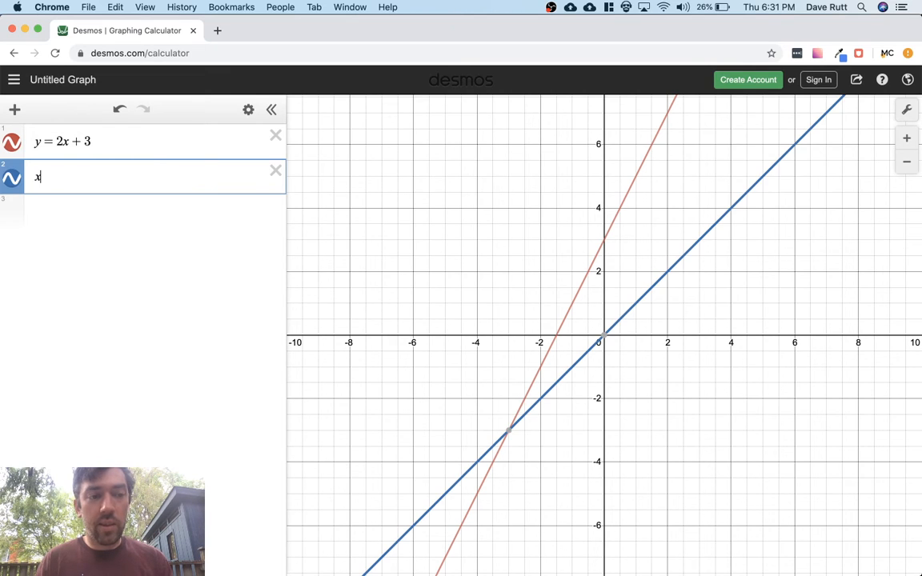
pyautogui.write('^2')
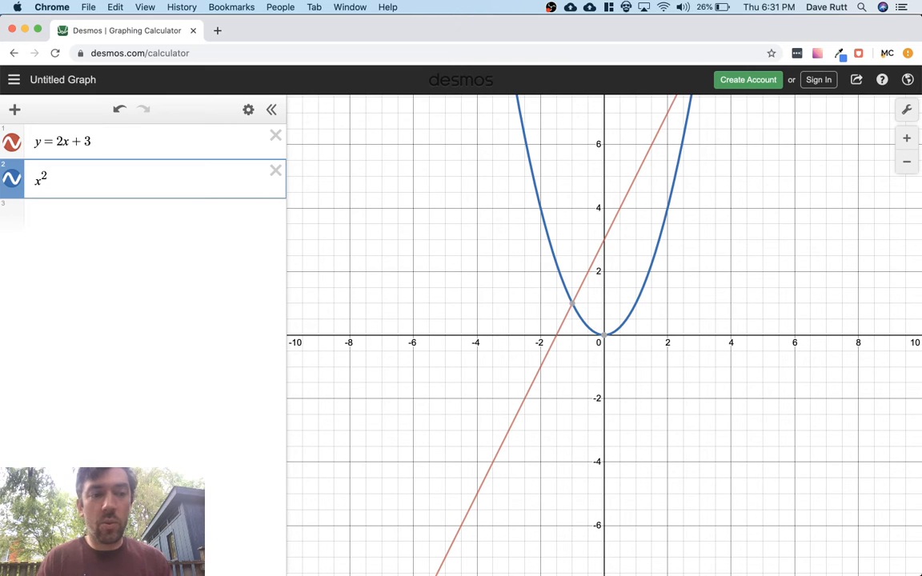
# Remove the exponent from the second expression and square x again with the on-screen math keypad
pyautogui.press('BackSpace')
pyautogui.press('BackSpace')
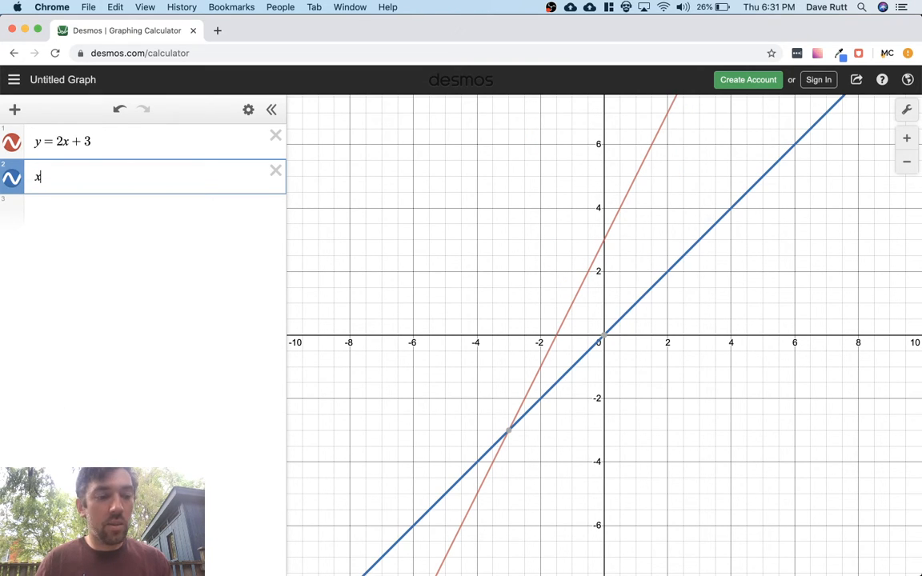
pyautogui.click(27, 563)
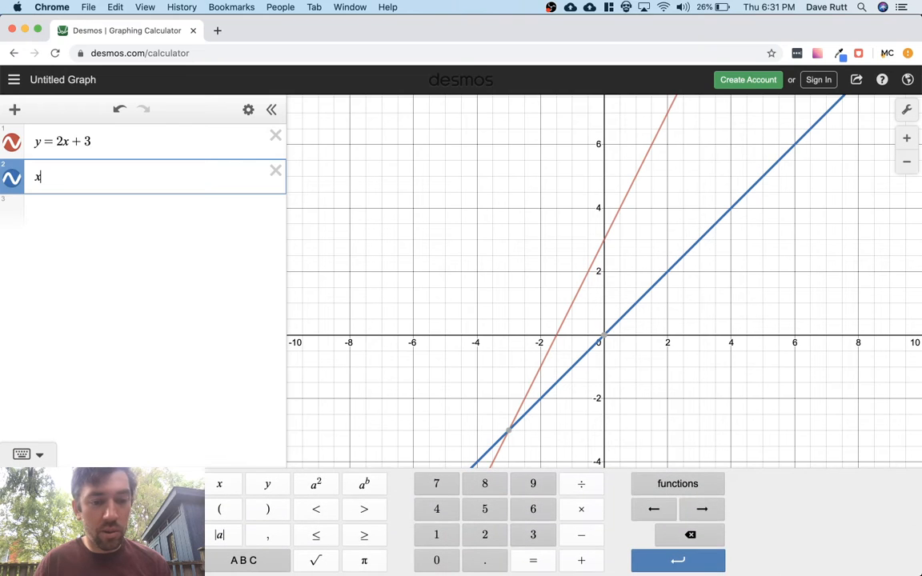
pyautogui.click(317, 485)
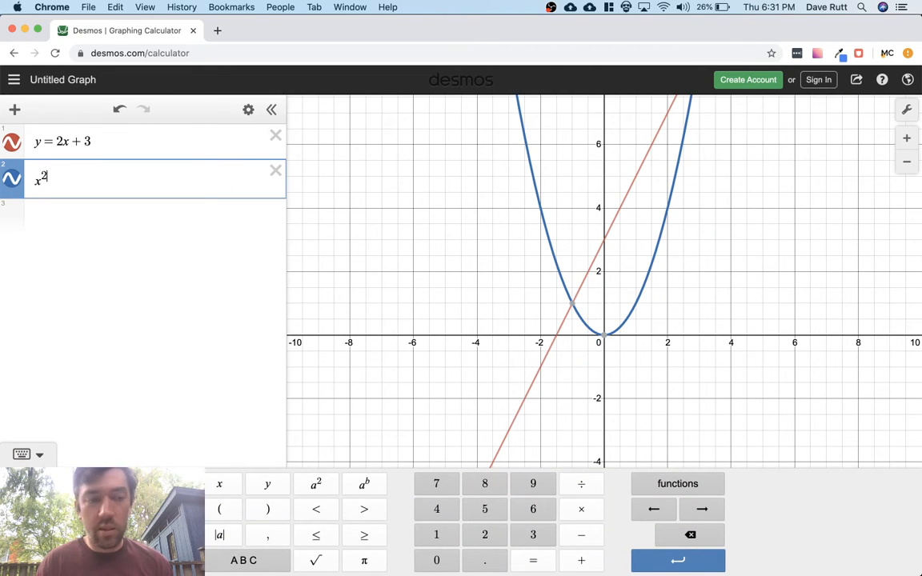
# Replace the parabola in the second expression with the circle x^2 + y^2 = 9
pyautogui.press('BackSpace')
pyautogui.press('BackSpace')
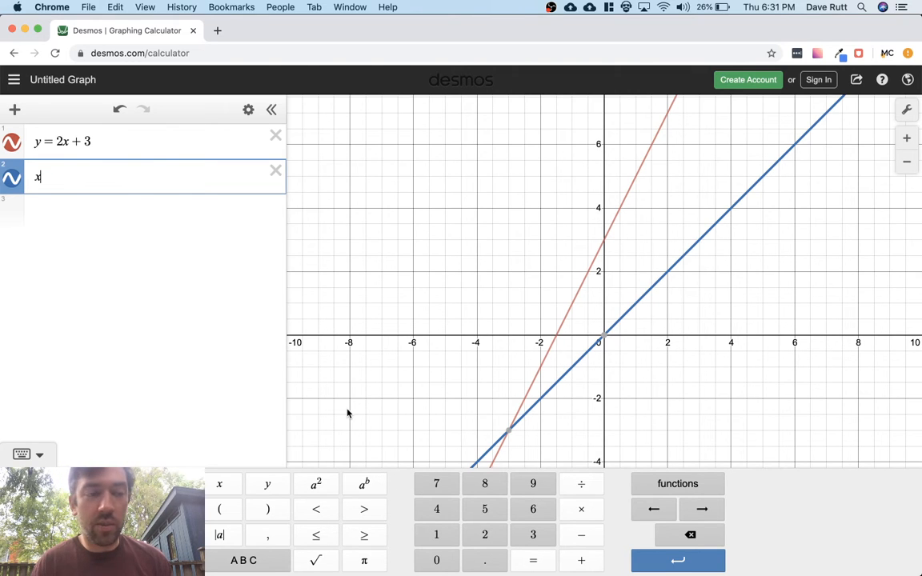
pyautogui.write('^')
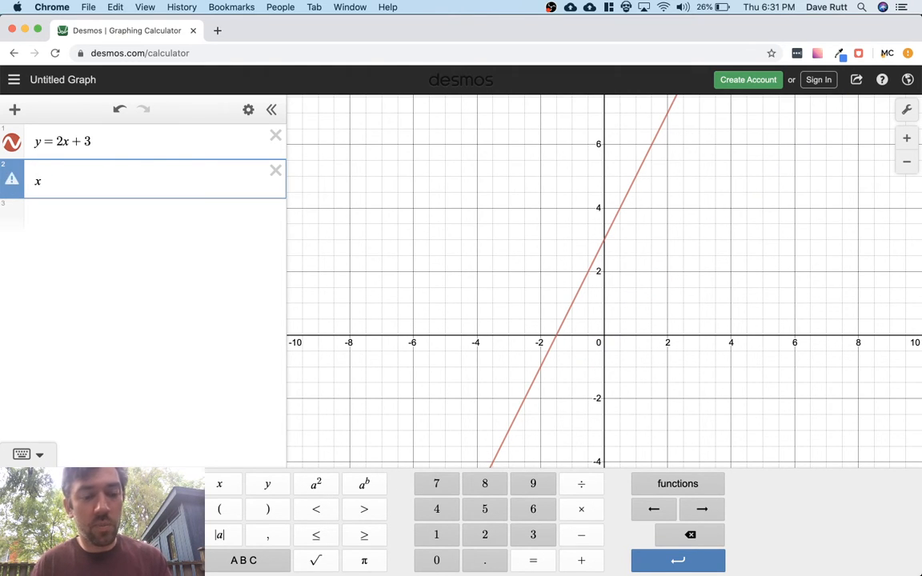
pyautogui.write('2+y')
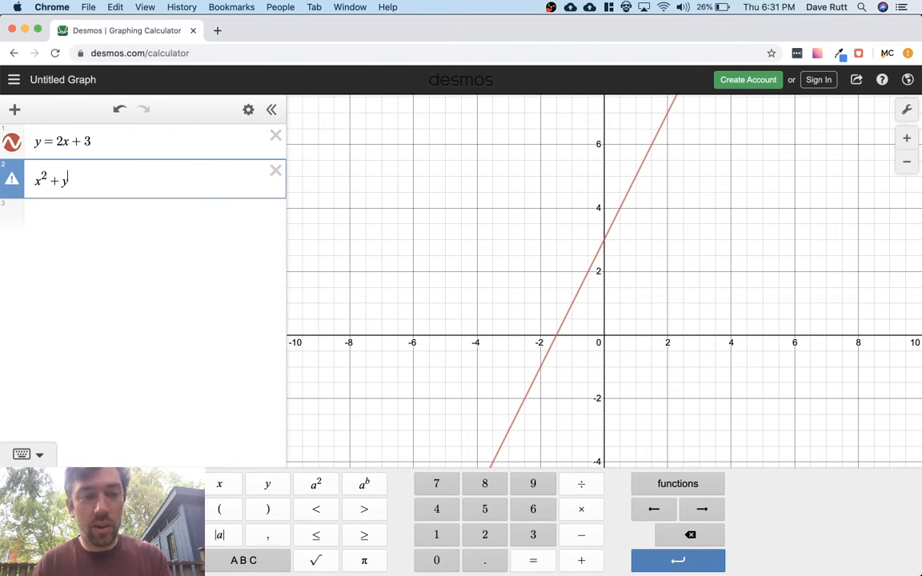
pyautogui.write('^2=')
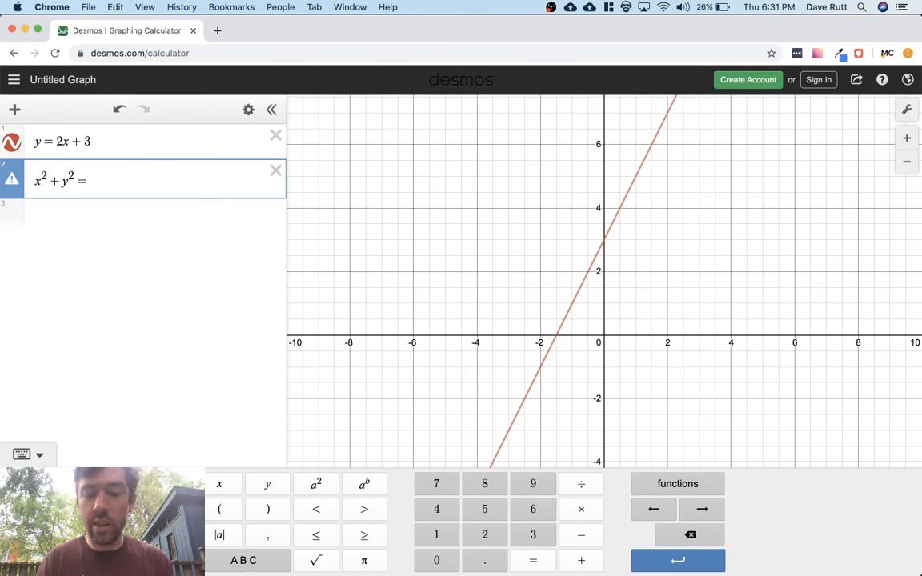
pyautogui.write('9')
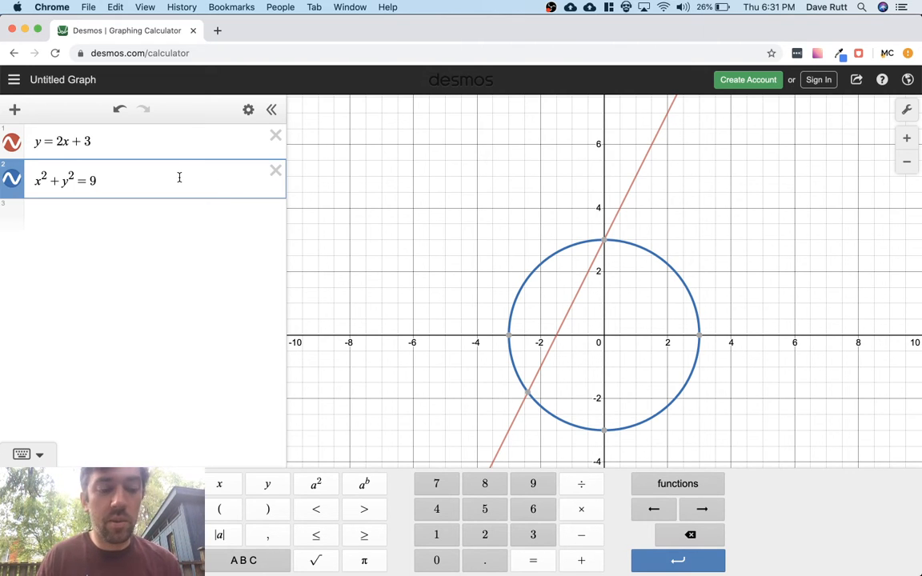
# Vary the circle equation's constant through 11 and 110, settle on 1, and add an empty third expression
pyautogui.press('BackSpace')
pyautogui.write('11')
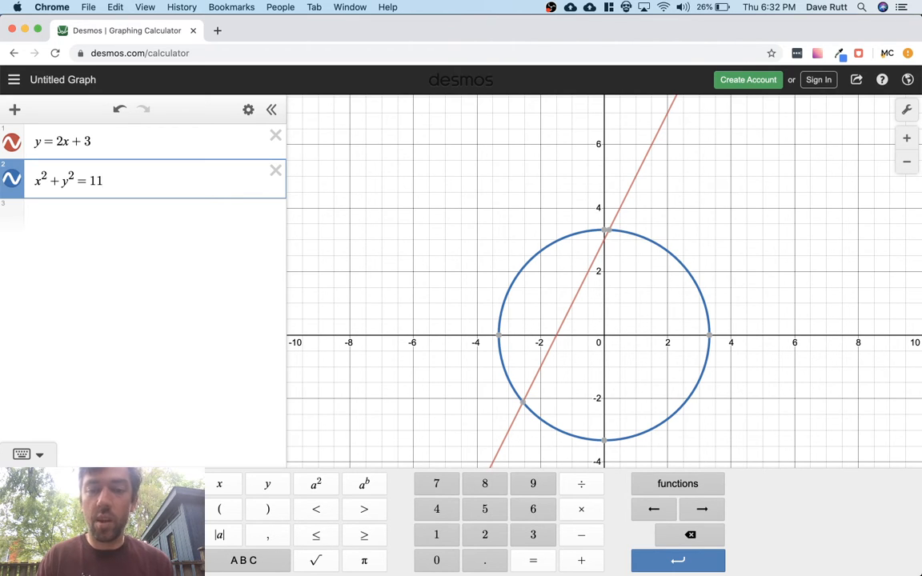
pyautogui.write('0')
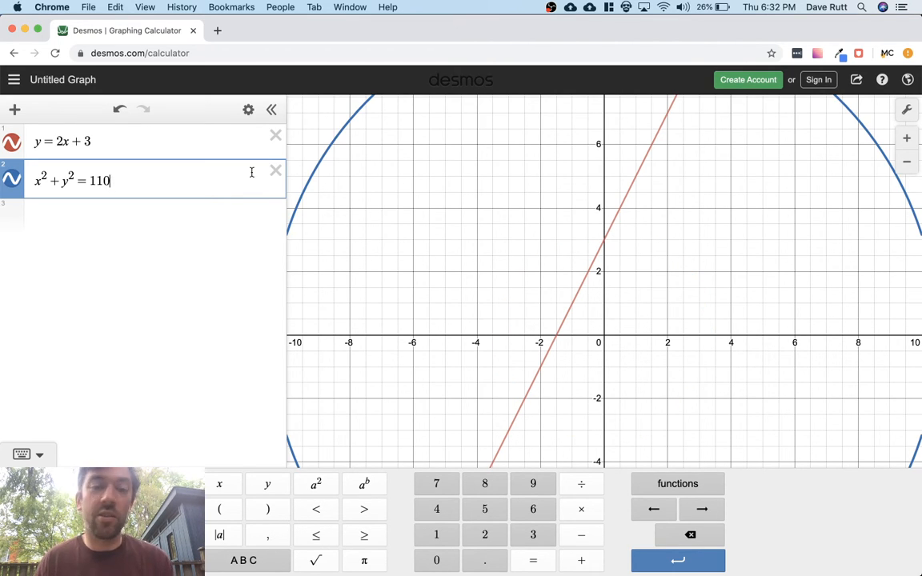
pyautogui.press('BackSpace')
pyautogui.press('BackSpace')
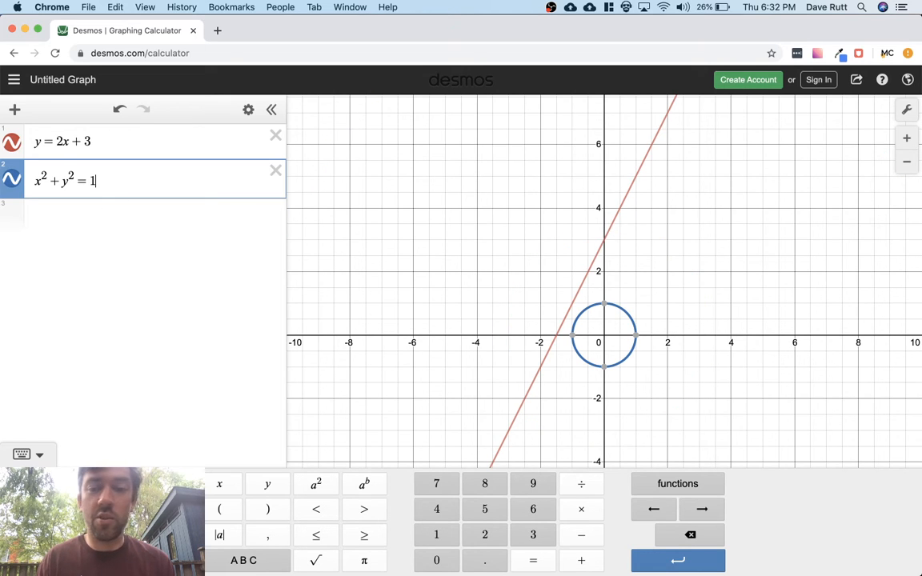
pyautogui.press('Return')
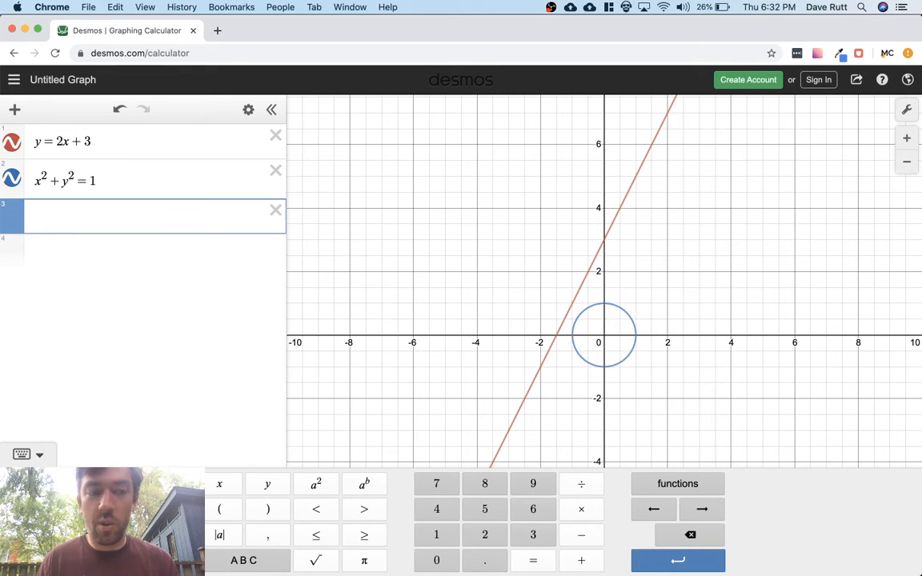
# Try .1 as the circle equation's constant, then restore it to 1
pyautogui.click(128, 170)
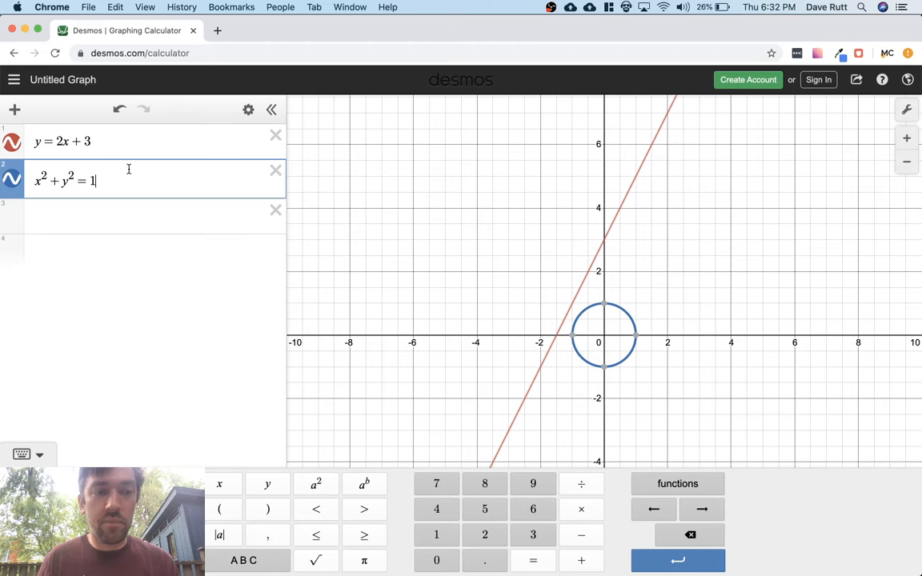
pyautogui.press('Left')
pyautogui.write('.')
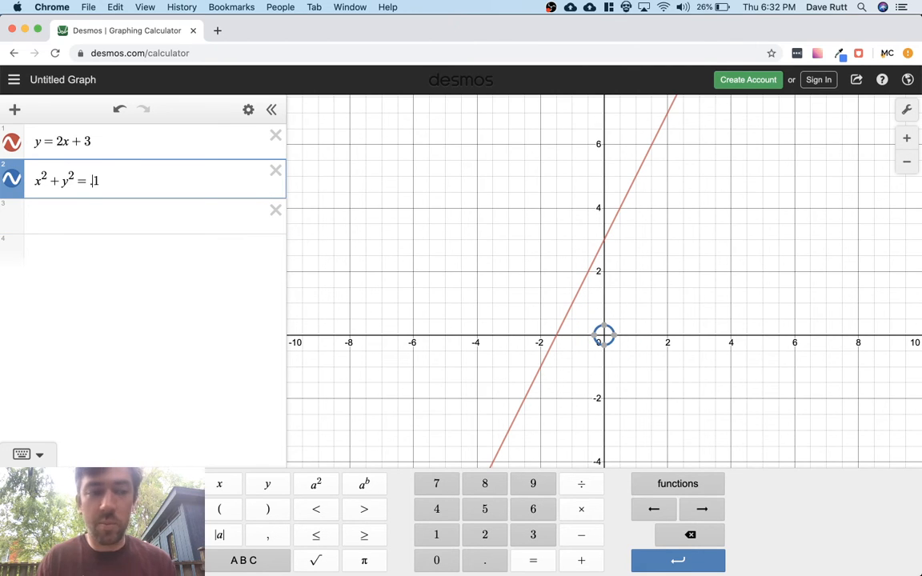
pyautogui.press('BackSpace')
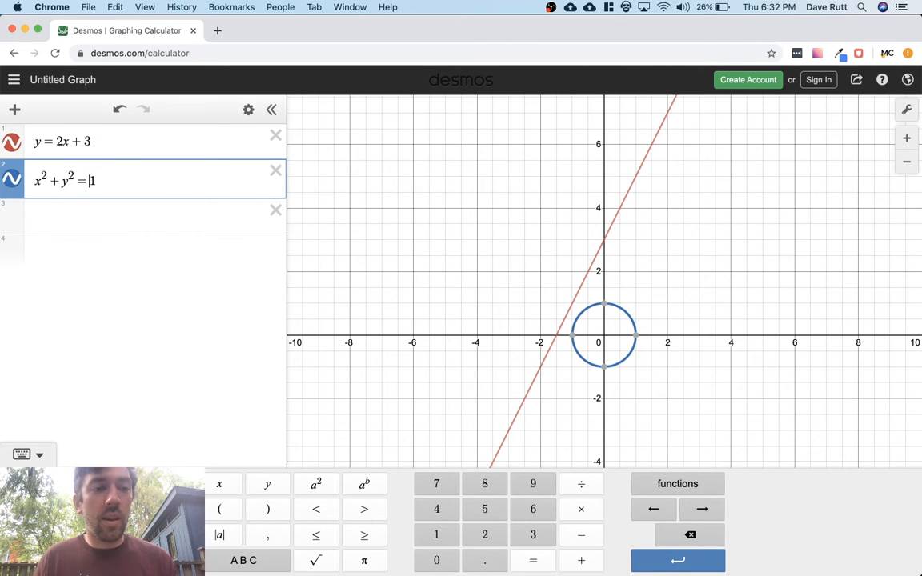
# Graph a shifted circle in the third expression with the equation (x - 4)^2 + (y - 9)^2 = 9
pyautogui.click(150, 217)
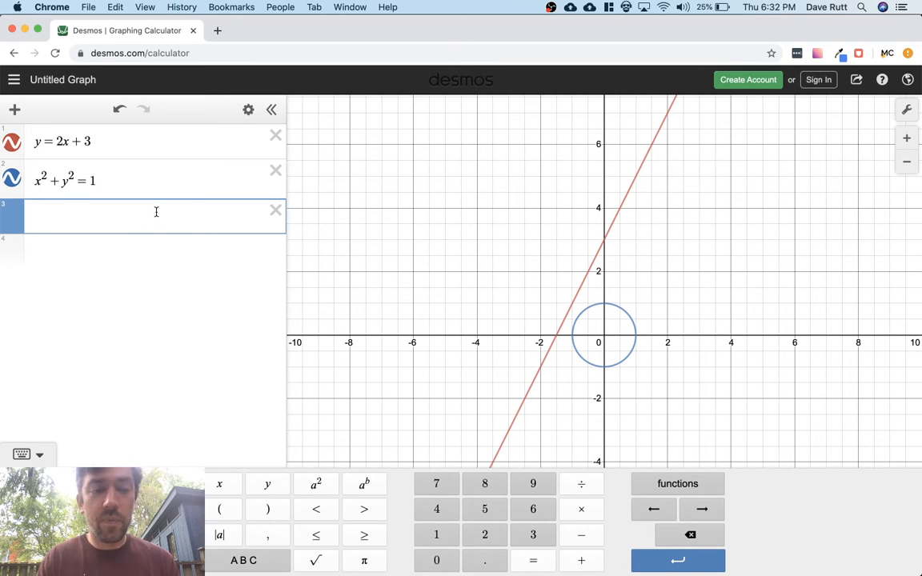
pyautogui.write('(x-')
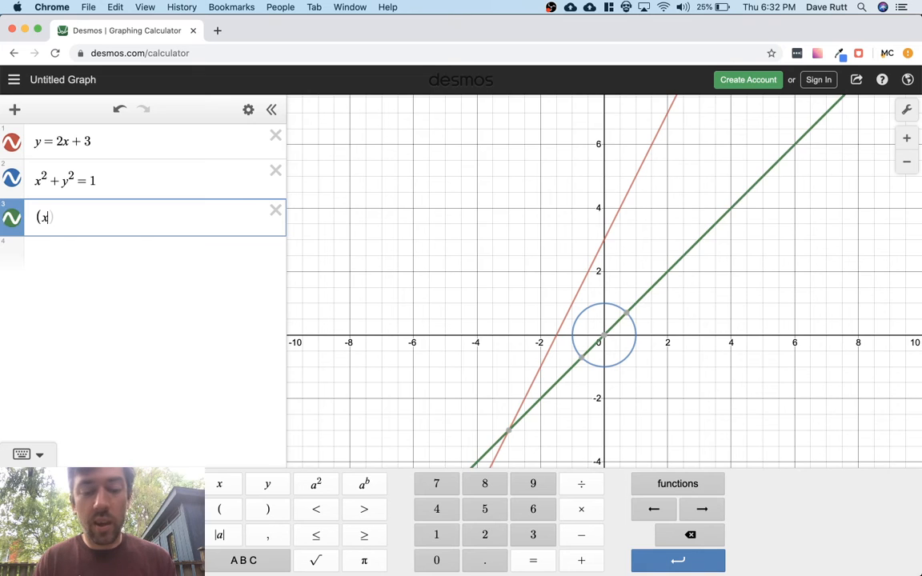
pyautogui.write('4)')
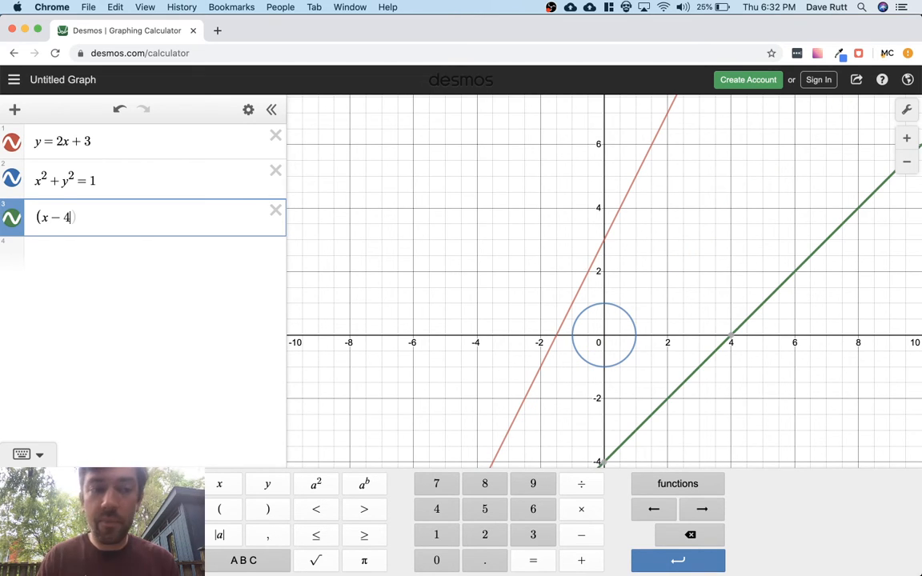
pyautogui.write('^2')
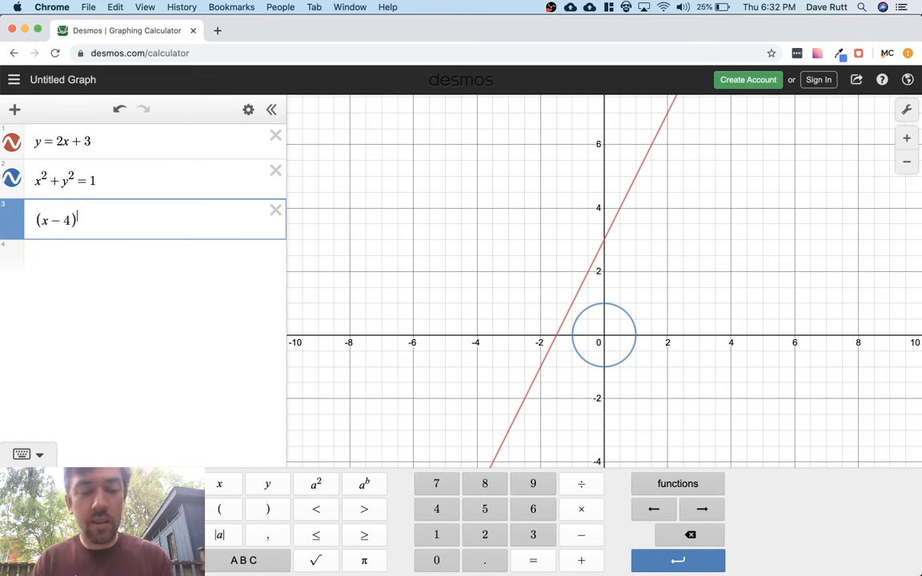
pyautogui.press('Right')
pyautogui.write('+')
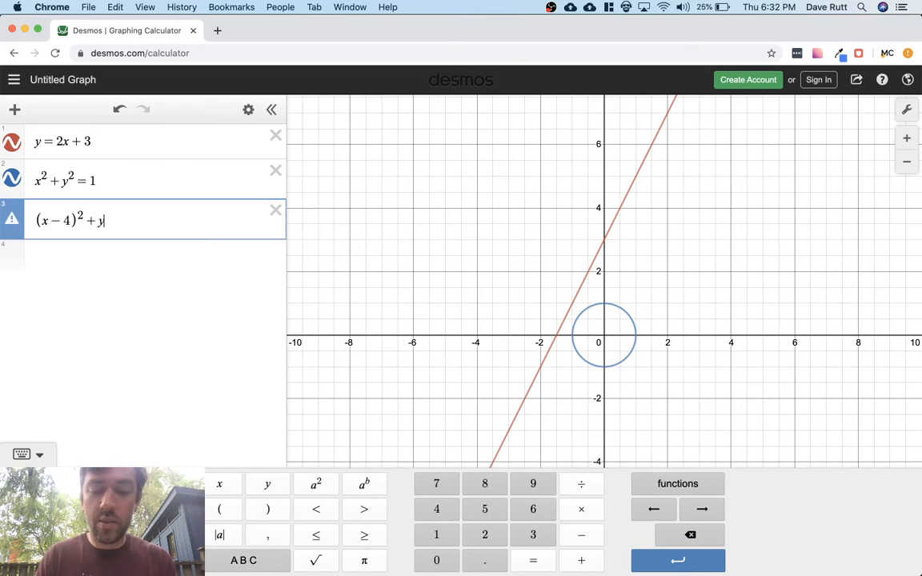
pyautogui.write('(y')
pyautogui.write('-=')
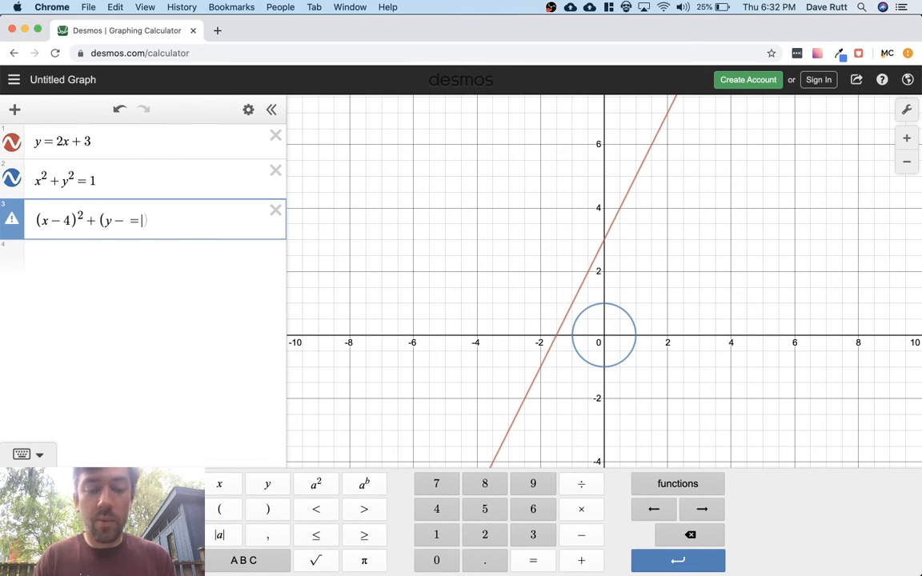
pyautogui.press('BackSpace')
pyautogui.write('9)')
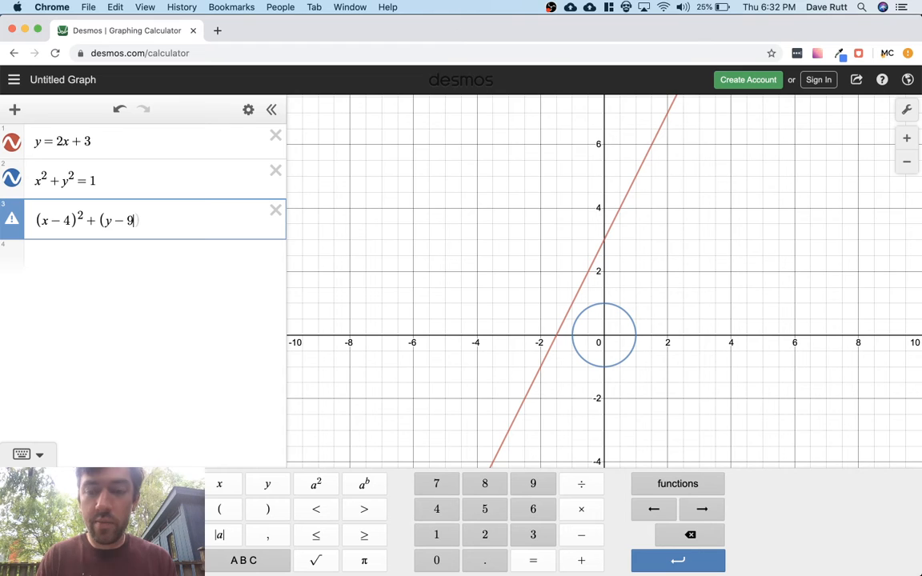
pyautogui.write('^2')
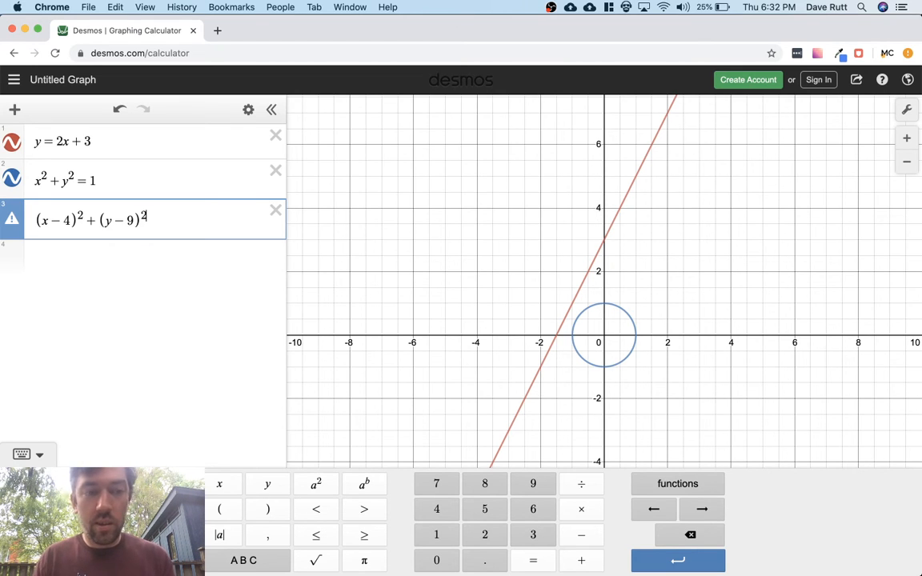
pyautogui.write('=')
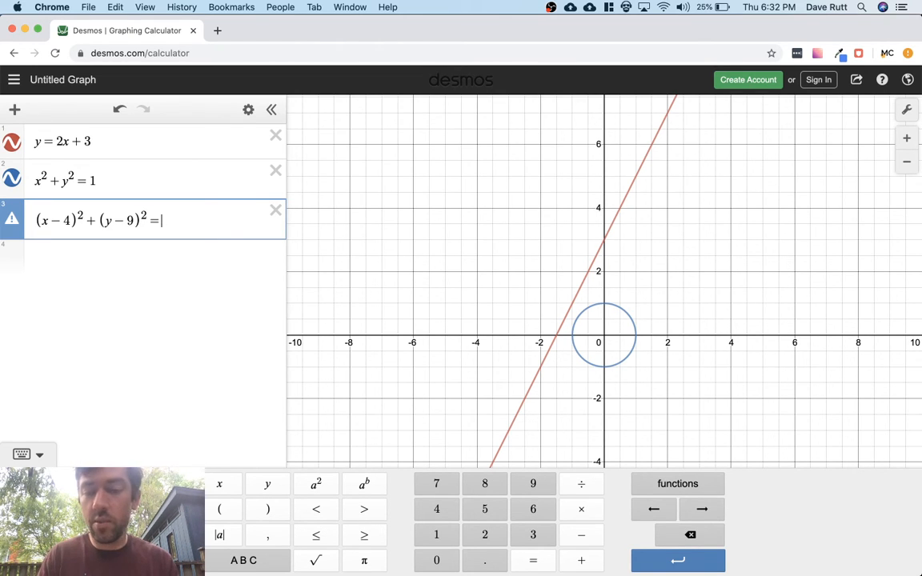
pyautogui.write('9')
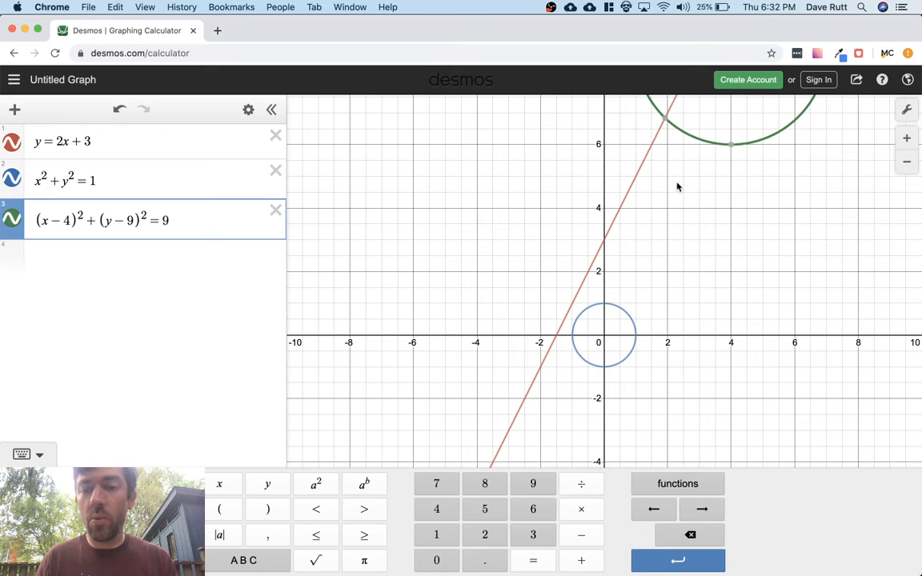
# Change the x term of the shifted circle's equation to (x - 1)^2
pyautogui.scroll(-5, 677, 186)
pyautogui.moveTo(677, 186); pyautogui.dragTo(628, 287)
pyautogui.click(199, 228)
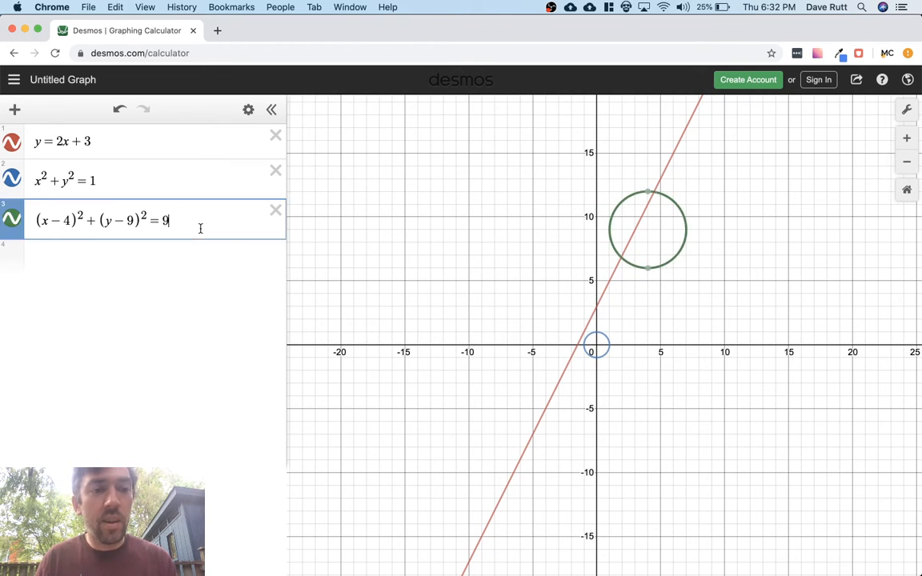
pyautogui.click(66, 220)
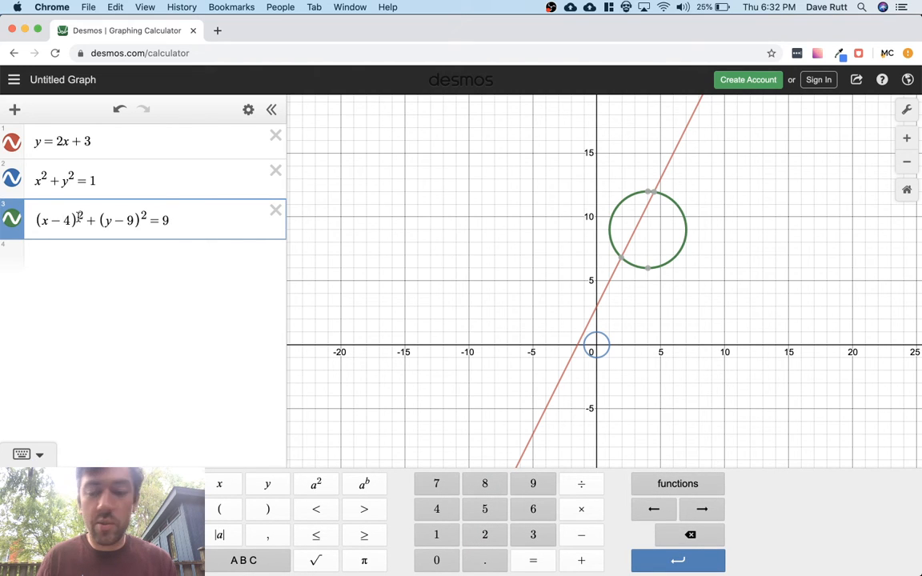
pyautogui.press('BackSpace')
pyautogui.write('1')
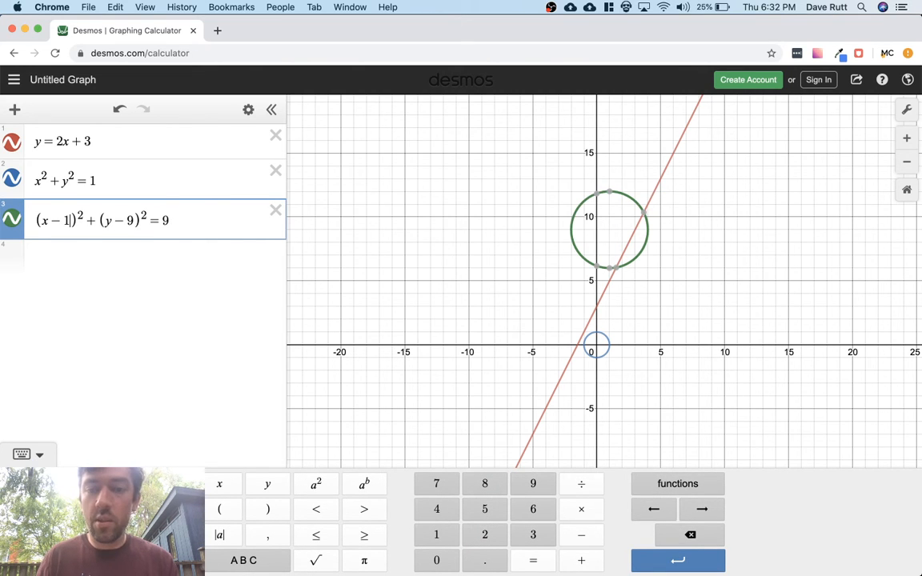
# Change the y term of the shifted circle's equation to (y - 3)^2 and its constant to 20
pyautogui.click(132, 223)
pyautogui.press('BackSpace')
pyautogui.write('3')
pyautogui.click(171, 223)
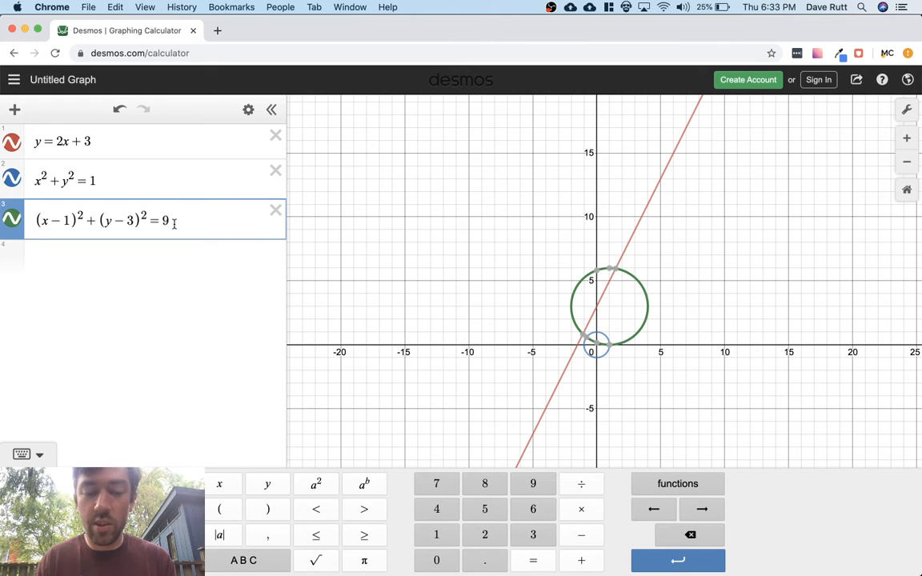
pyautogui.press('BackSpace')
pyautogui.write('20')
# Switch both minus signs in the third equation to plus, making it (x + 1)^2 + (y + 3)^2 = 20
pyautogui.click(124, 222)
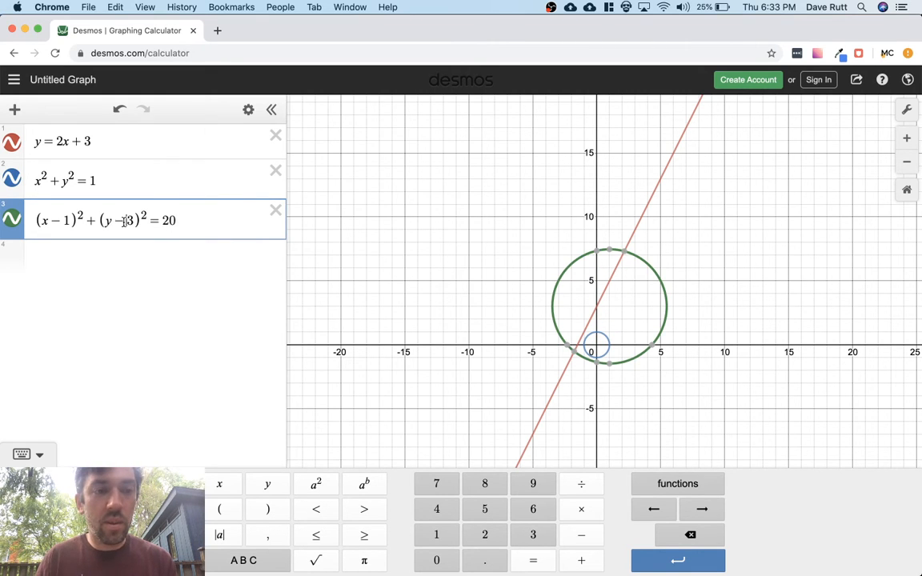
pyautogui.press('BackSpace')
pyautogui.write('+')
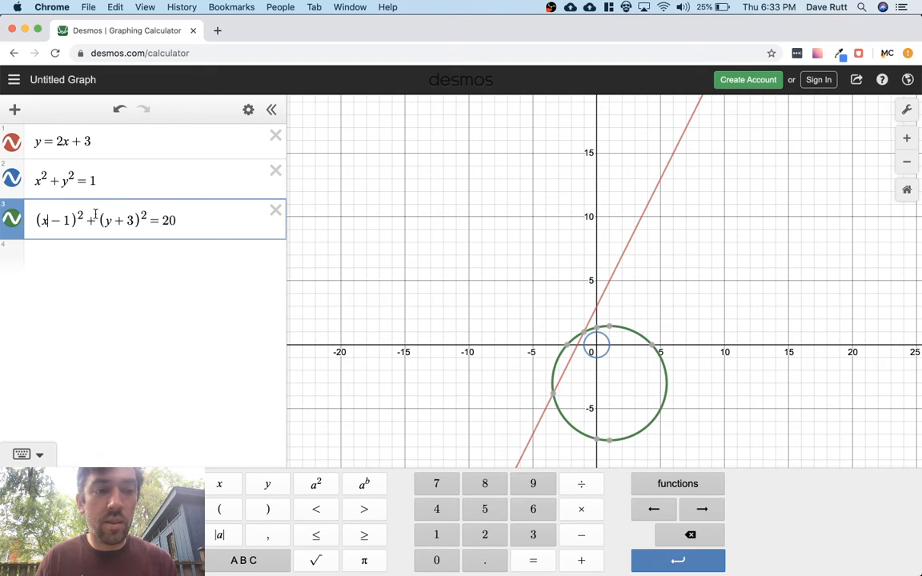
pyautogui.click(56, 220)
pyautogui.press('BackSpace')
pyautogui.write('+')
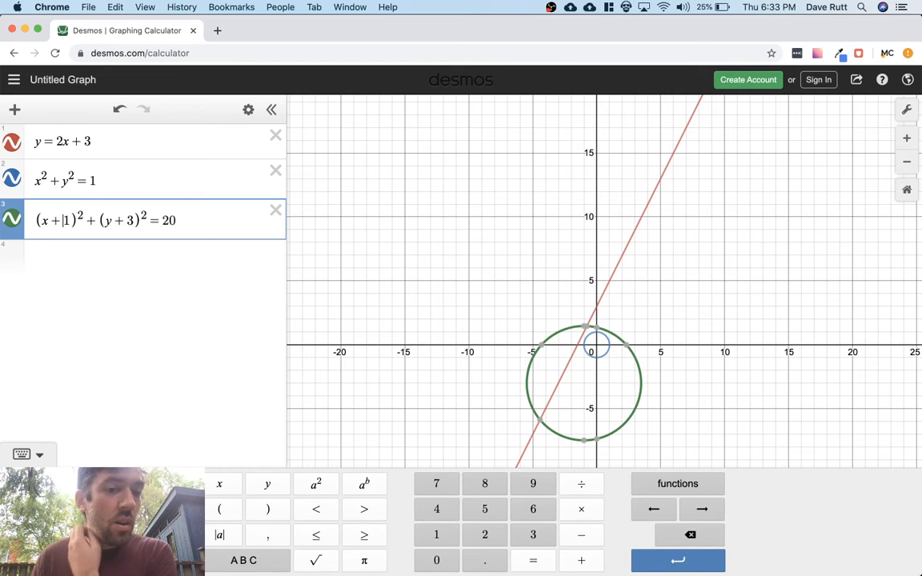
# Graph the sine function y = sin x in the fourth expression, checking the available trig functions
pyautogui.click(146, 254)
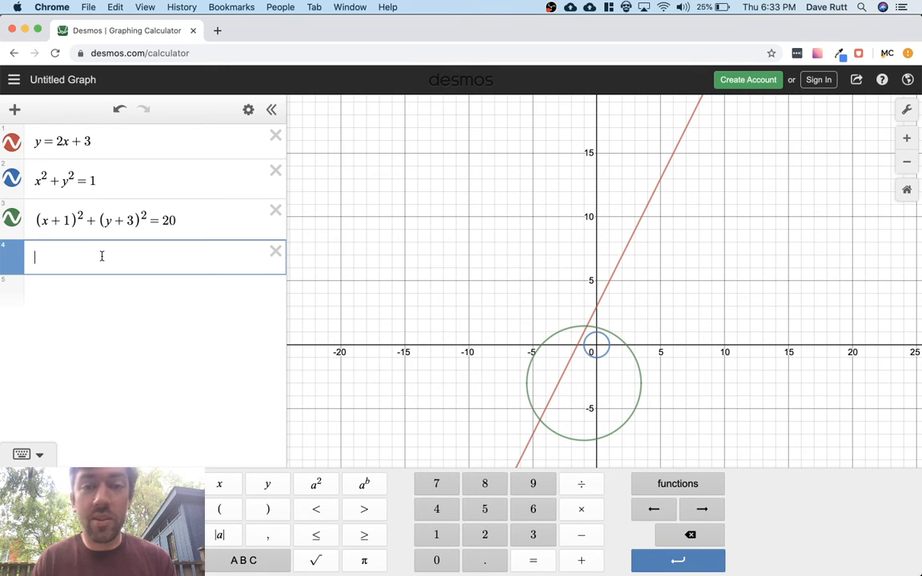
pyautogui.write('y')
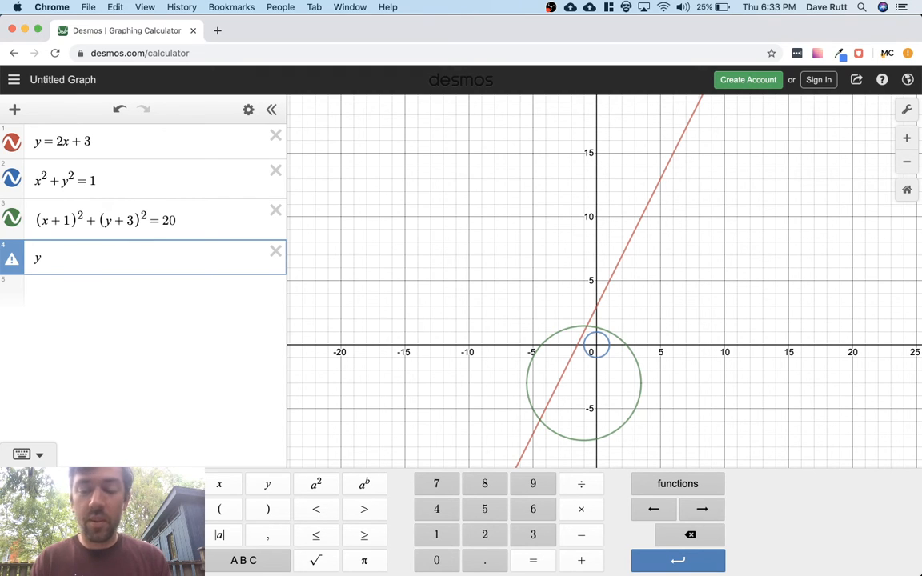
pyautogui.write('=x')
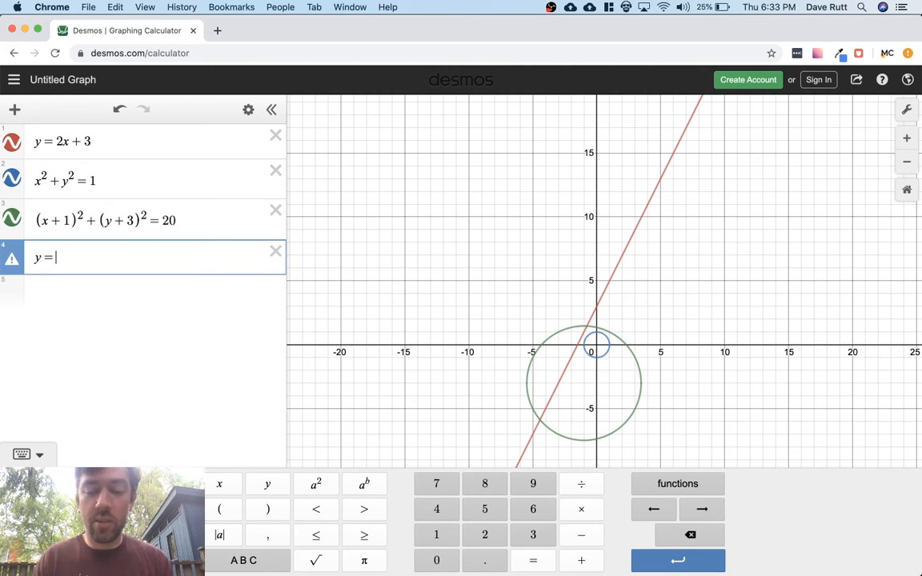
pyautogui.press('BackSpace')
pyautogui.write('sin')
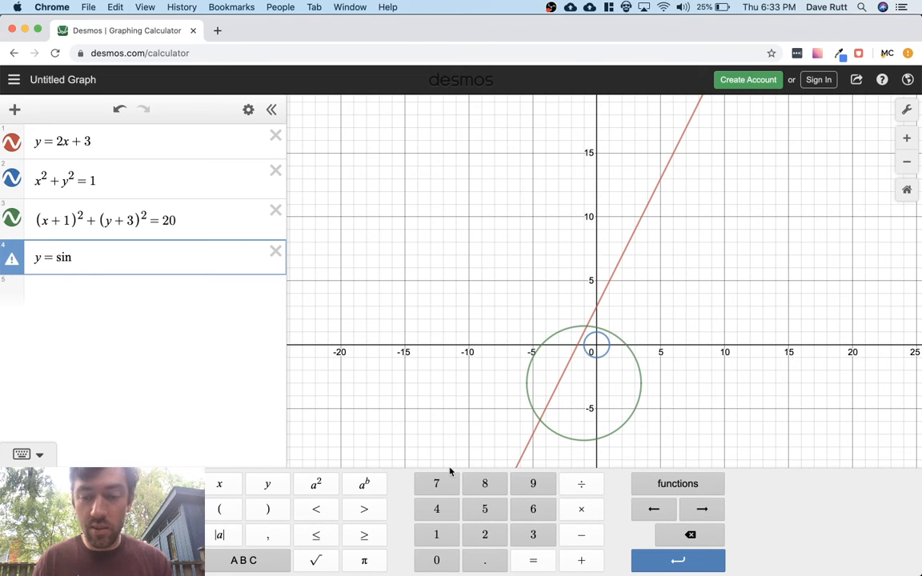
pyautogui.click(710, 487)
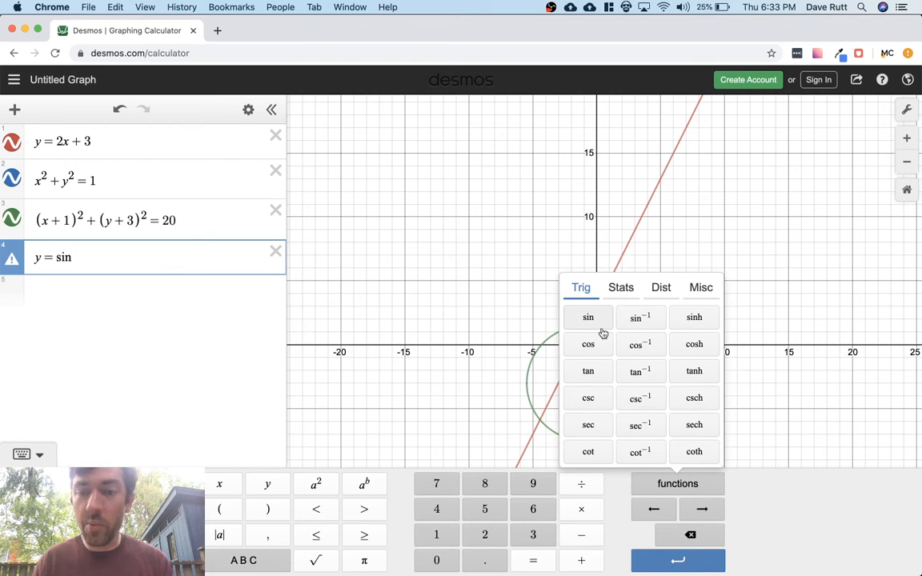
pyautogui.click(708, 486)
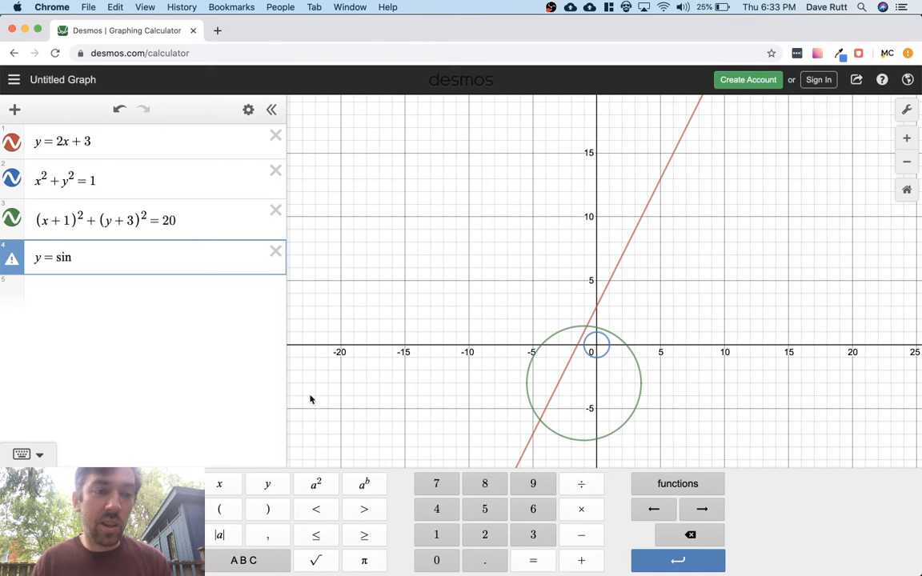
pyautogui.write('x')
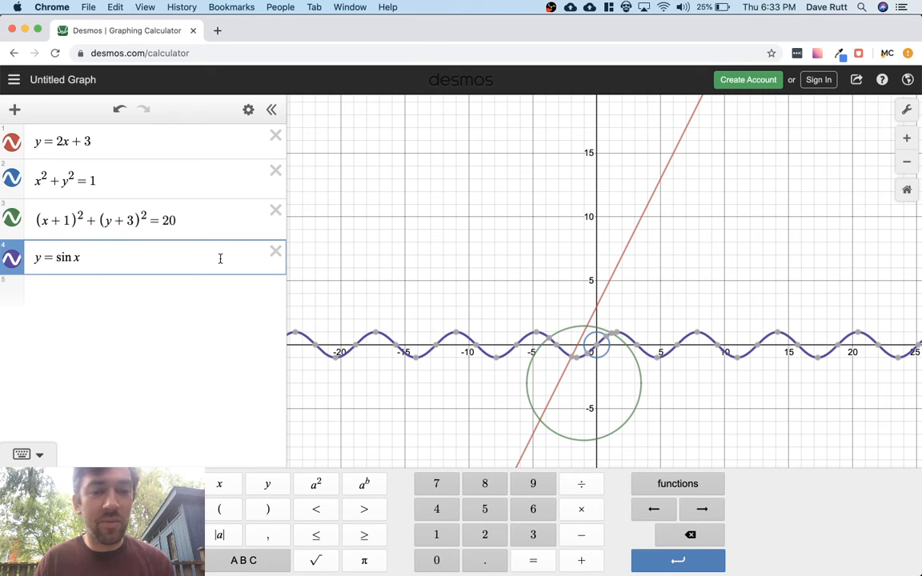
# Add 5 to the sine equation and switch its sign, making it y = sin x - 5
pyautogui.click(78, 257)
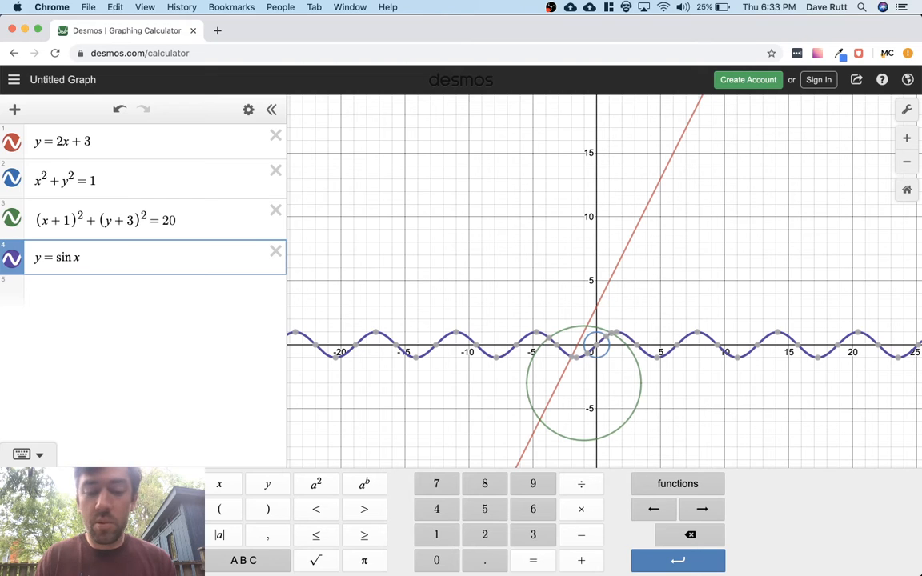
pyautogui.write('+5')
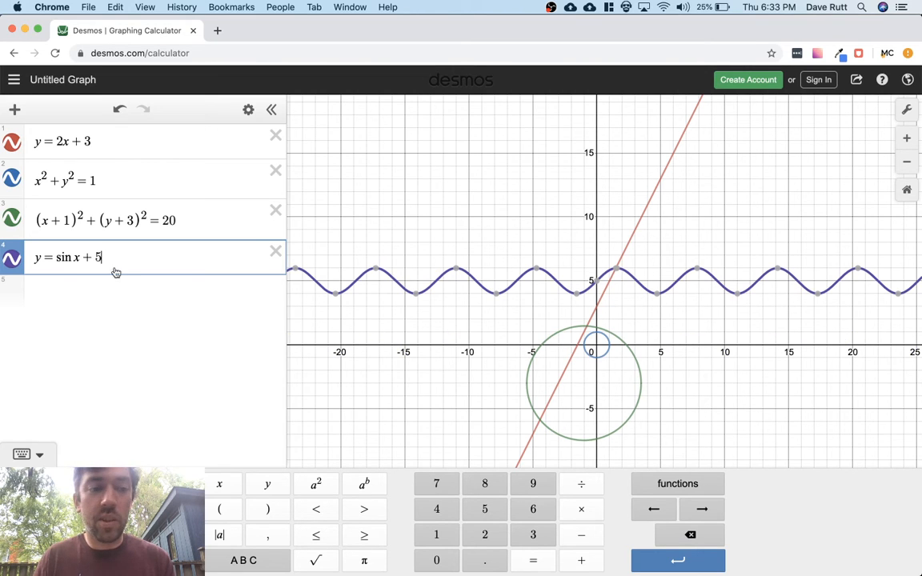
pyautogui.press('Left')
pyautogui.press('BackSpace')
pyautogui.write('-')
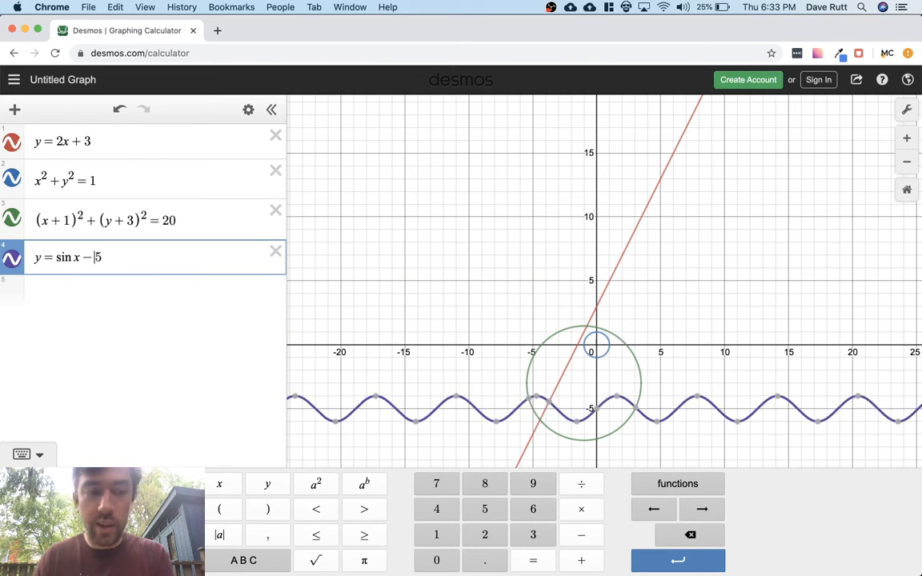
# Switch the sine's constant back to +5 and give the sine a coefficient of 4, making it y = 4 sin x + 5
pyautogui.press('Left')
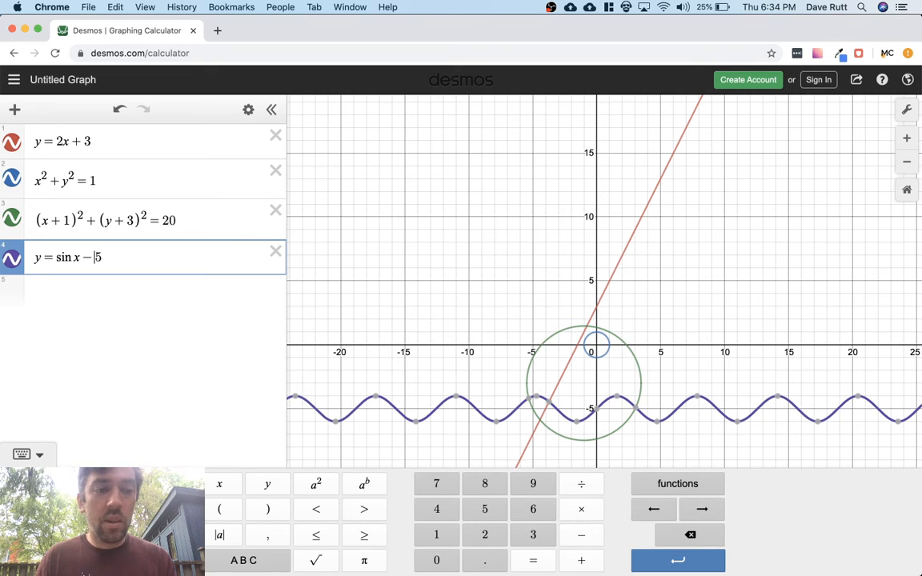
pyautogui.press('Delete')
pyautogui.write('+')
pyautogui.press('Left')
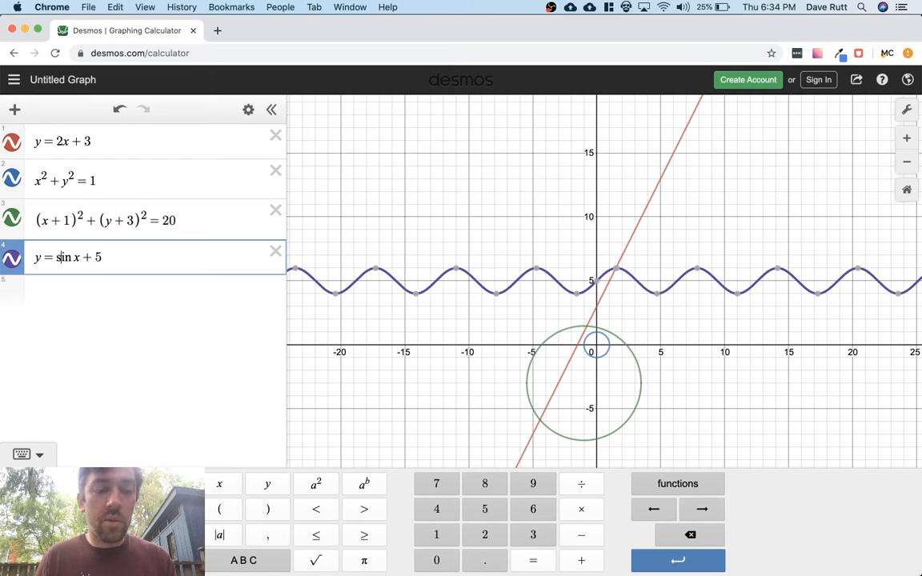
pyautogui.write('4')
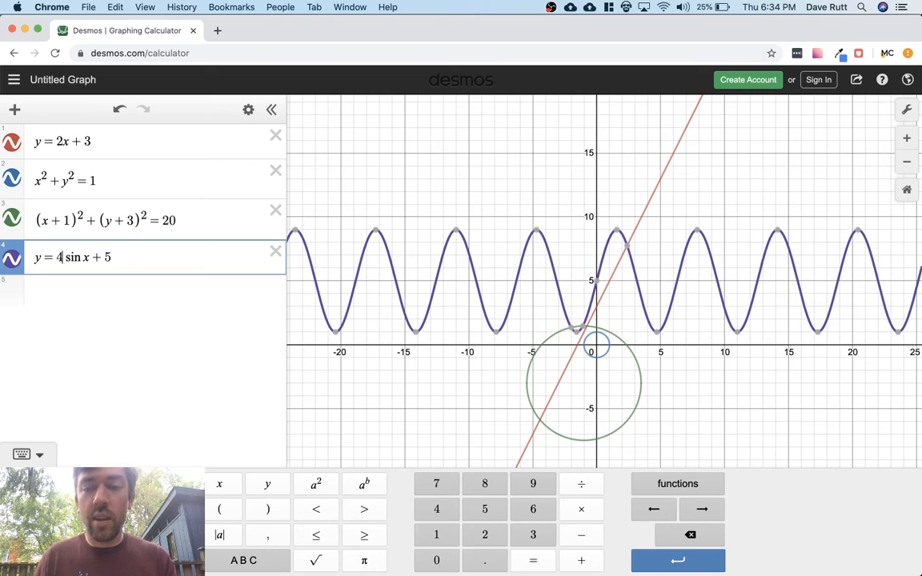
# Try a coefficient of .4 on the sine function and return it to 4
pyautogui.press('Left')
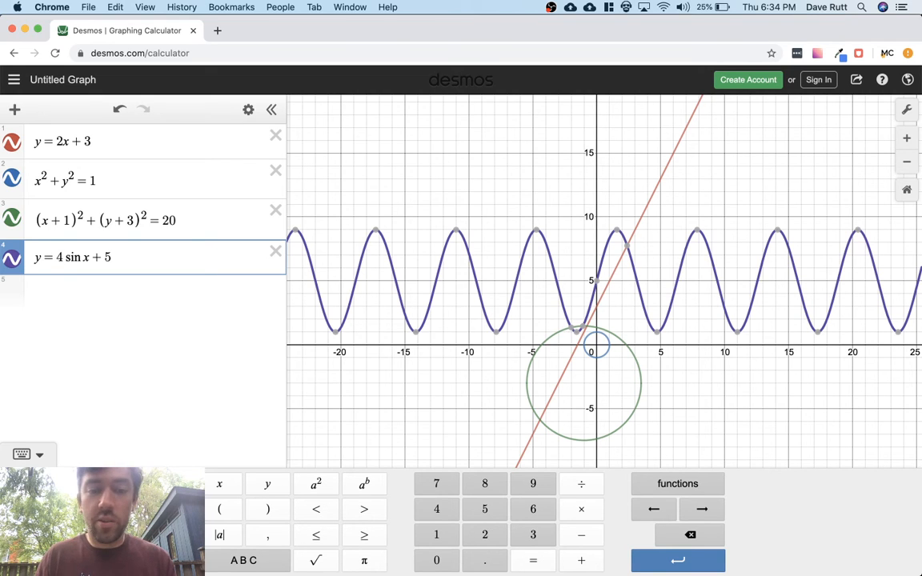
pyautogui.write('.')
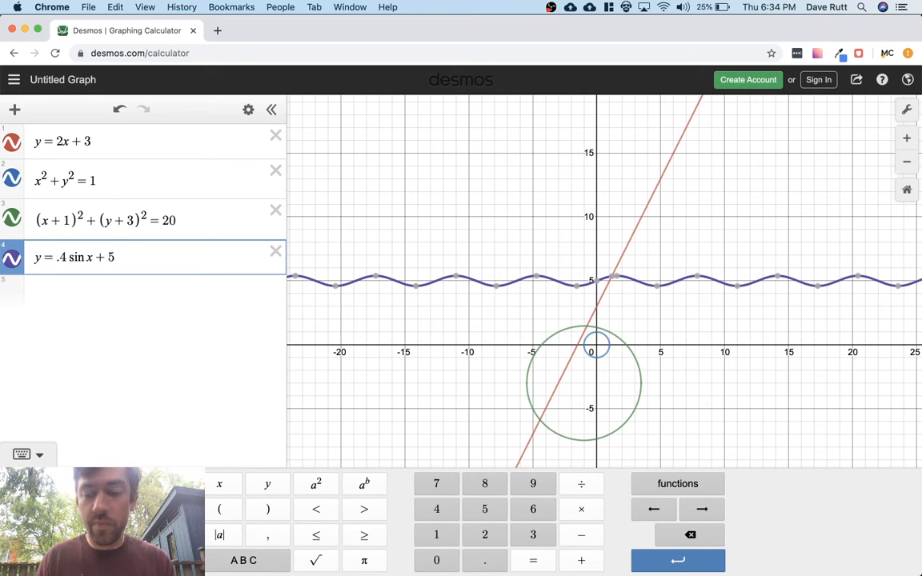
pyautogui.press('BackSpace')
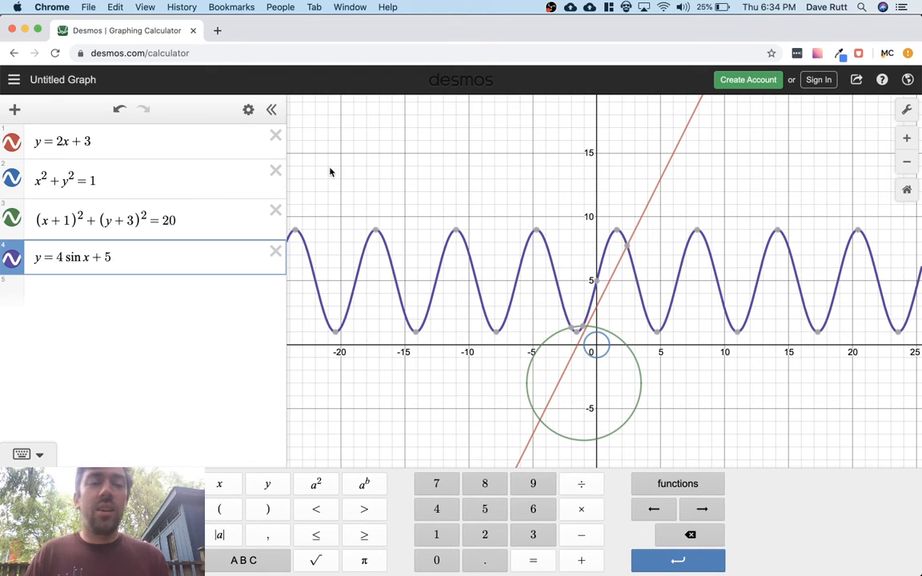
# Delete the sine function and both circle equations, keeping only the line
pyautogui.click(275, 253)
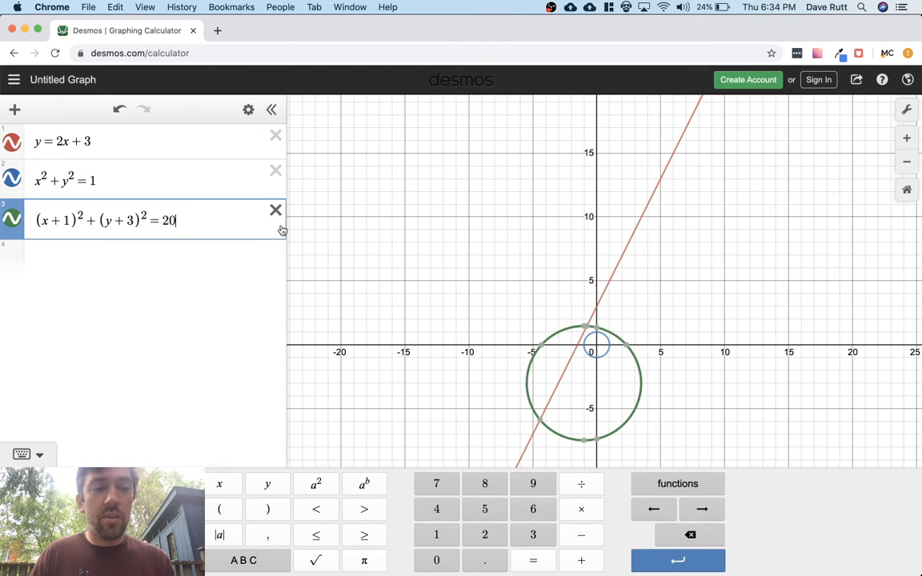
pyautogui.click(276, 211)
pyautogui.click(278, 175)
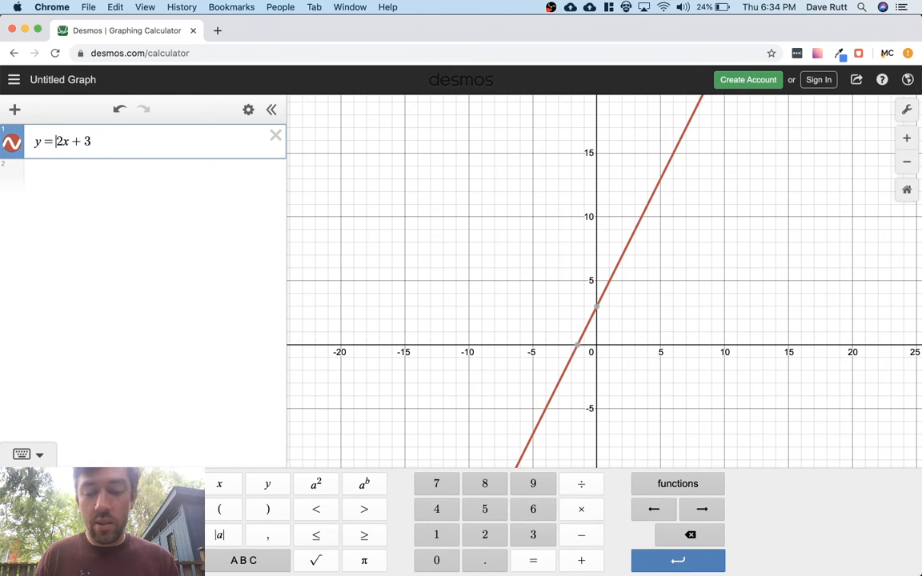
# Change the line's slope to .2 and append the domain restriction {x < 10} to its equation
pyautogui.write('.')
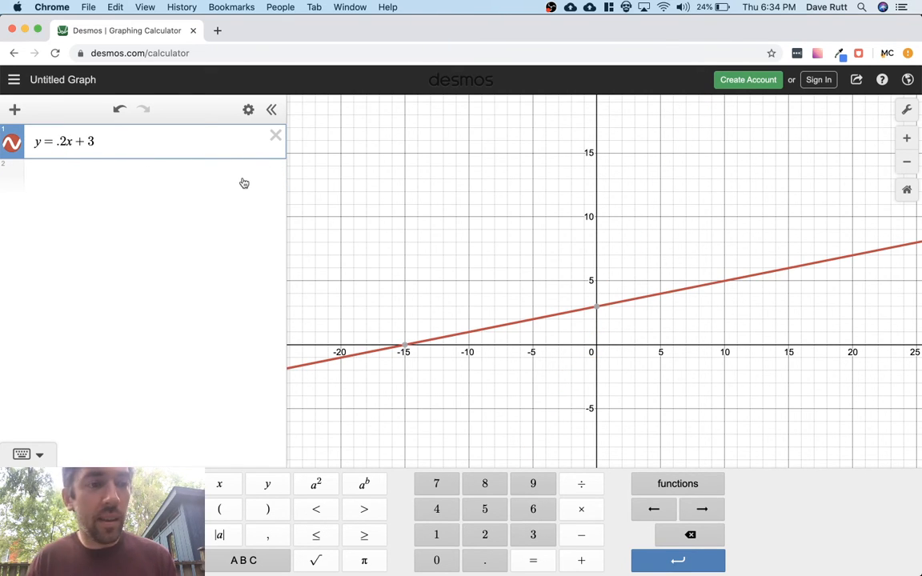
pyautogui.click(156, 137)
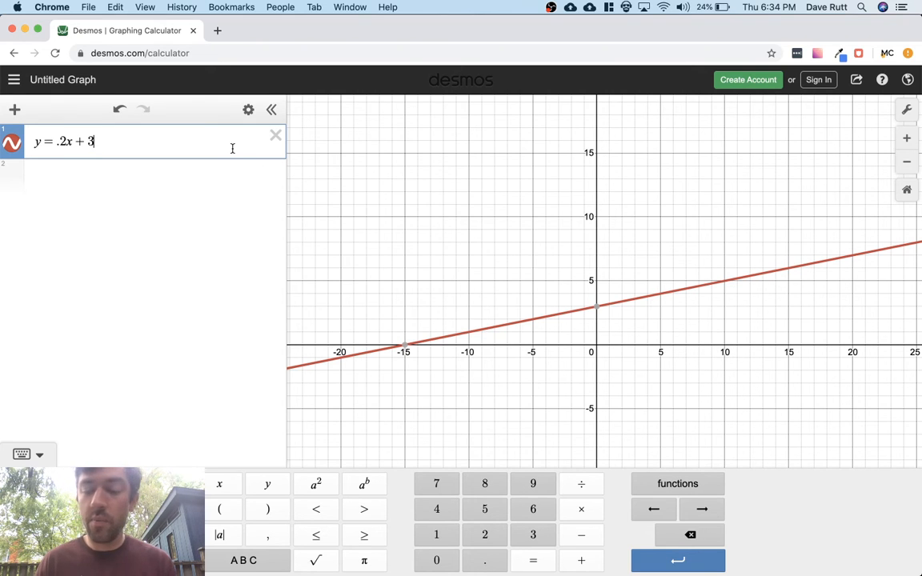
pyautogui.write('{')
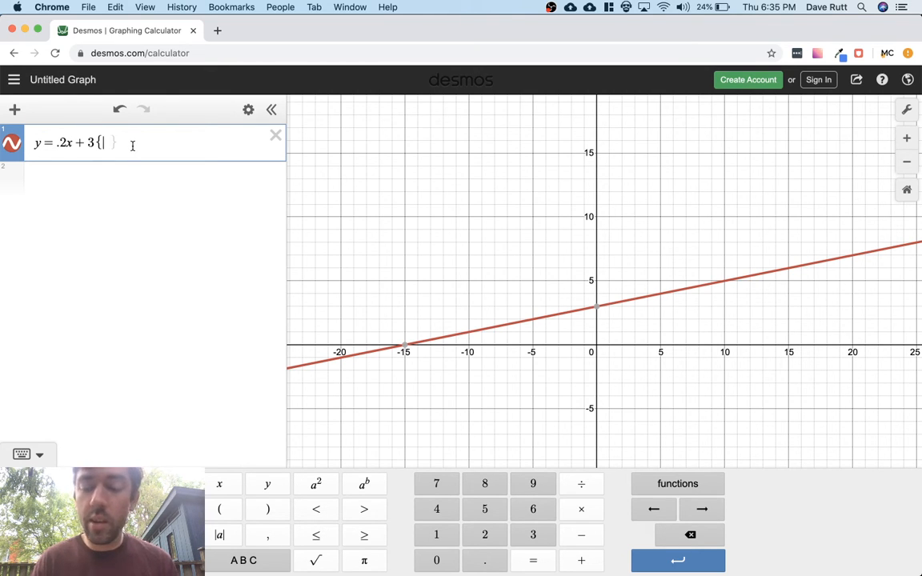
pyautogui.write('x<10')
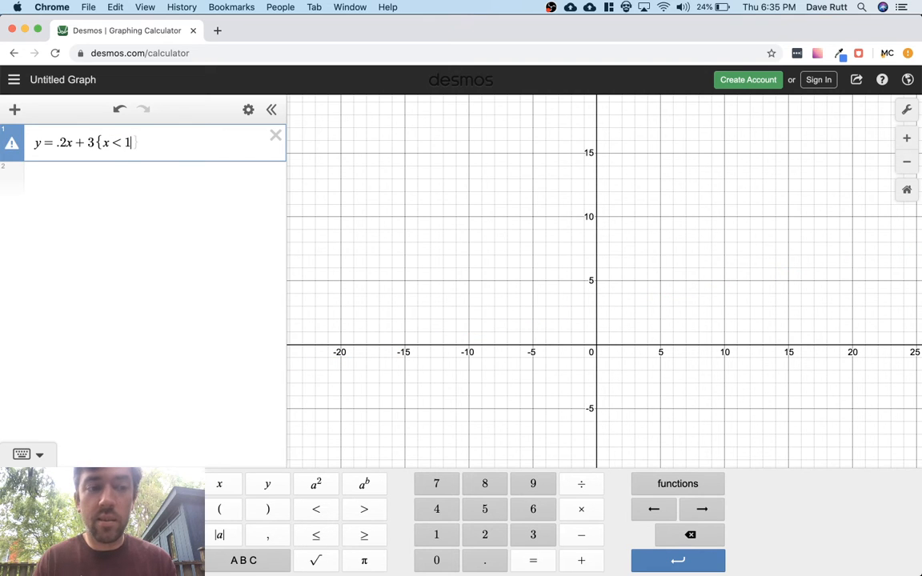
pyautogui.press('Right')
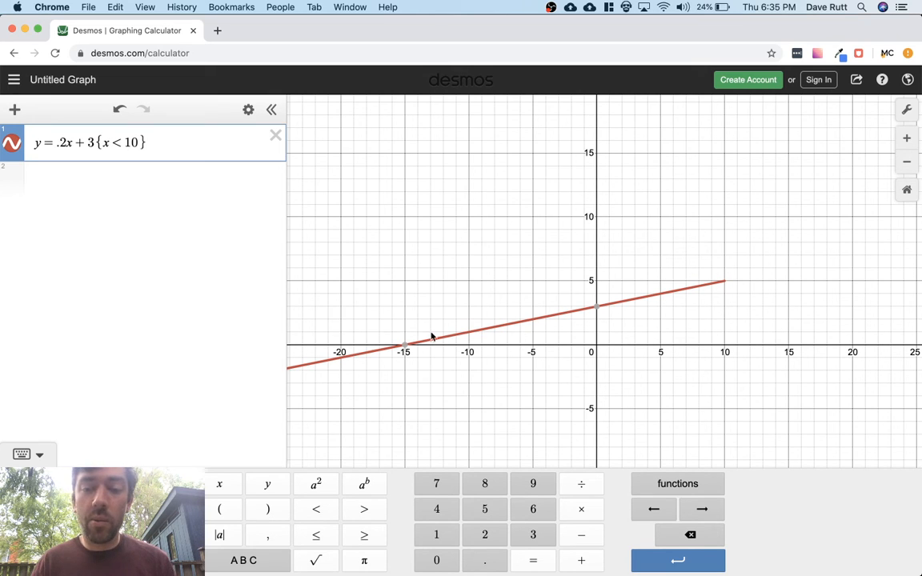
pyautogui.moveTo(405, 345)
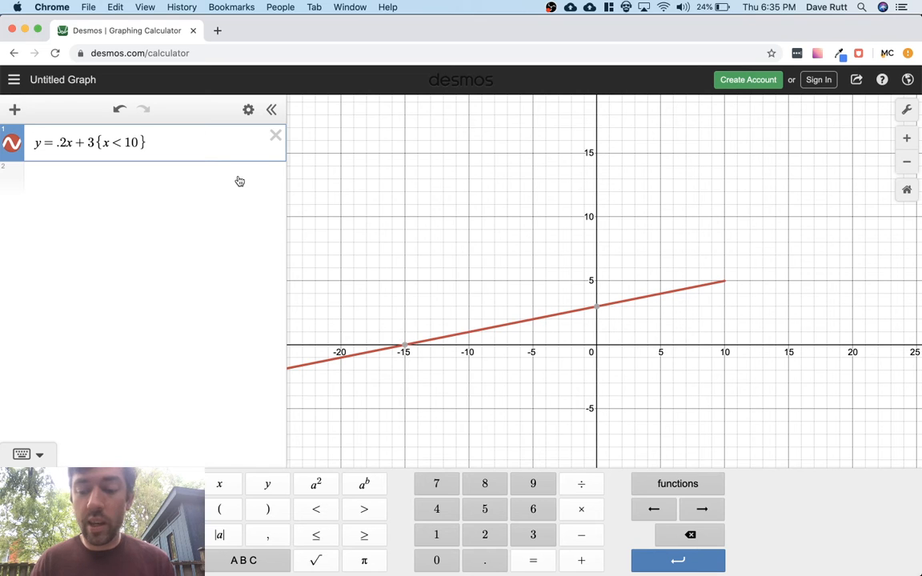
# Append a second domain restriction {x > -15} to the line's equation
pyautogui.write('{')
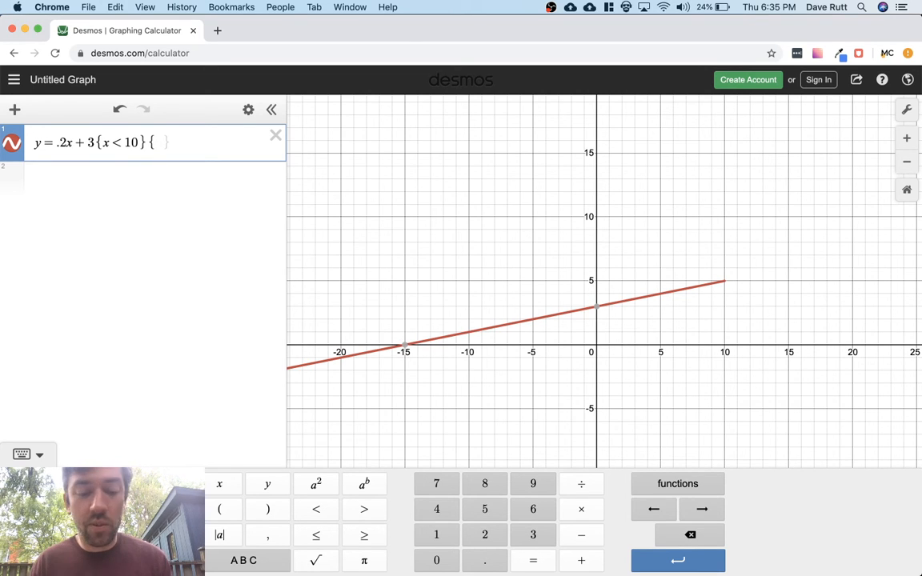
pyautogui.write('x')
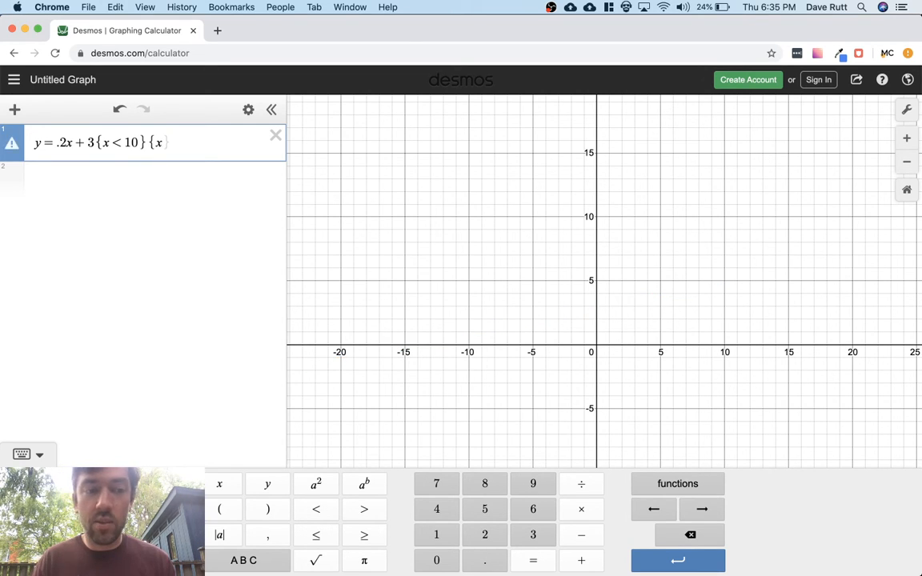
pyautogui.write('>-15')
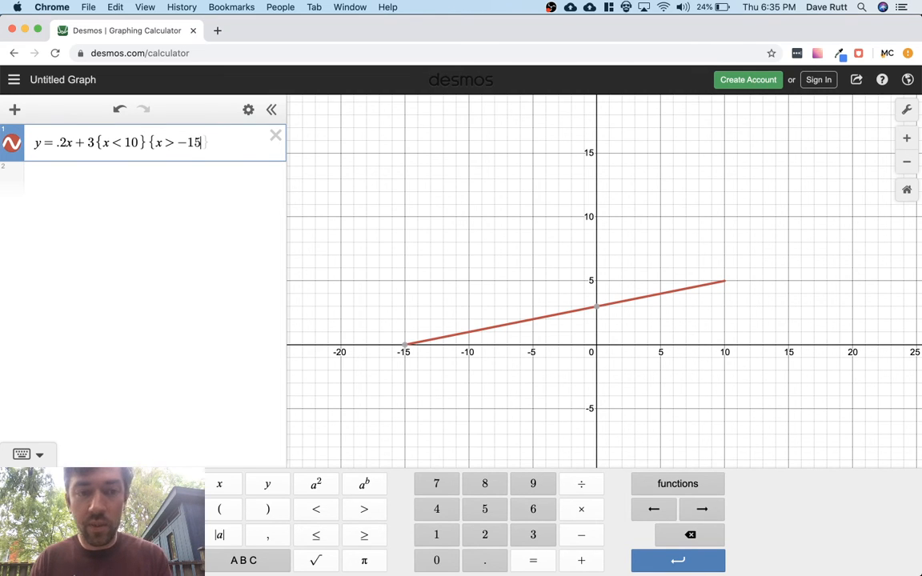
pyautogui.press('Right')
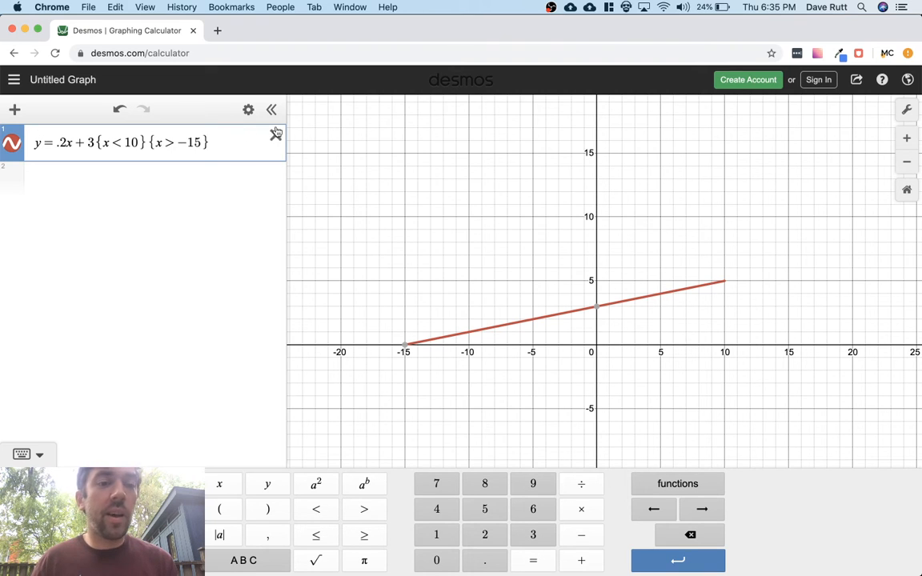
pyautogui.moveTo(214, 142); pyautogui.dragTo(99, 141)
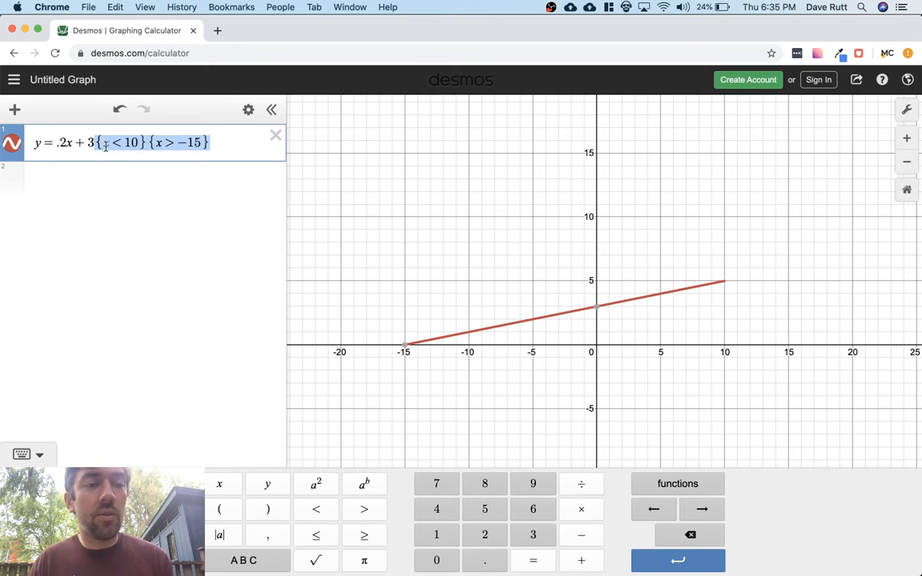
pyautogui.write('{')
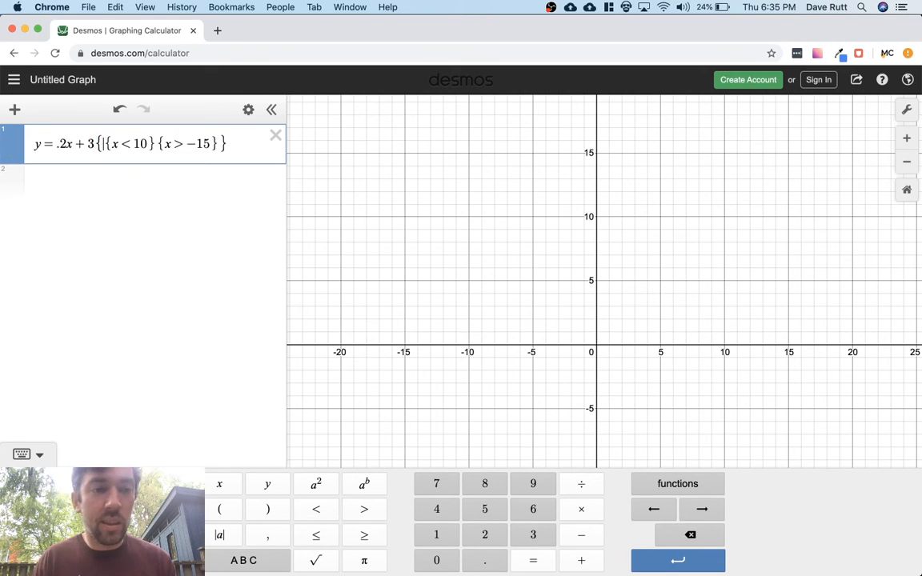
pyautogui.press('BackSpace')
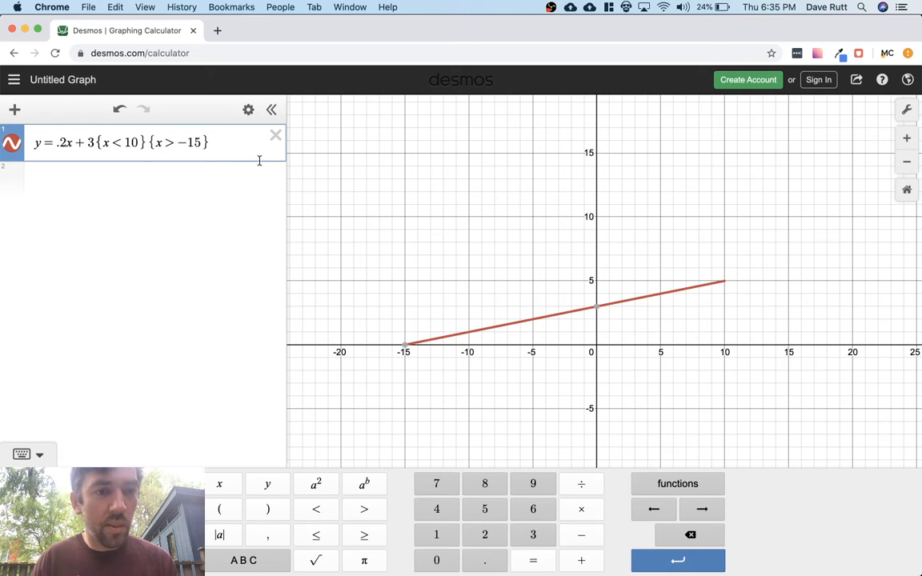
# Replace the line's two separate domain restrictions with the single compound restriction {-15 < x < 10}
pyautogui.click(233, 145)
pyautogui.press('BackSpace')
pyautogui.press('BackSpace')
pyautogui.press('BackSpace')
pyautogui.press('BackSpace')
pyautogui.press('BackSpace')
pyautogui.press('BackSpace')
pyautogui.press('BackSpace')
pyautogui.press('BackSpace')
pyautogui.press('BackSpace')
pyautogui.press('BackSpace')
pyautogui.press('BackSpace')
pyautogui.press('BackSpace')
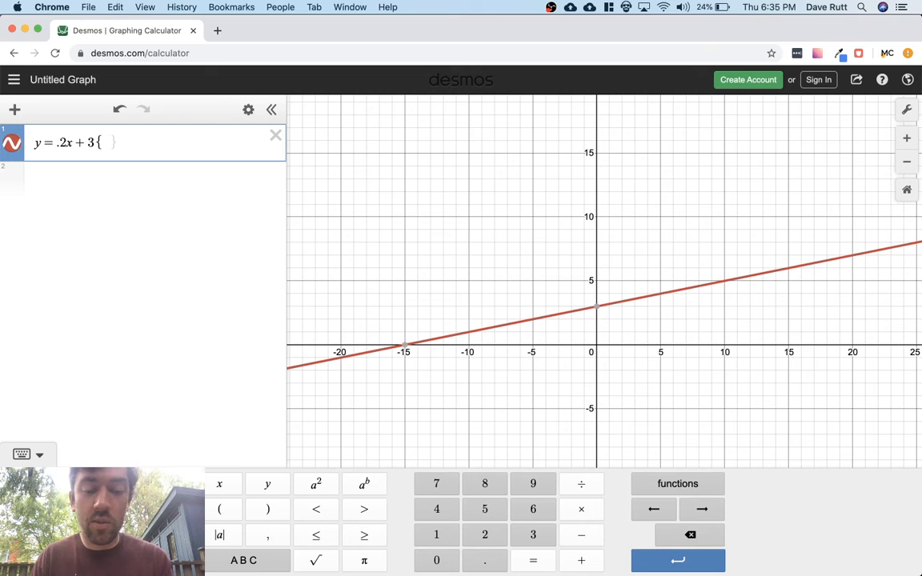
pyautogui.write('-15')
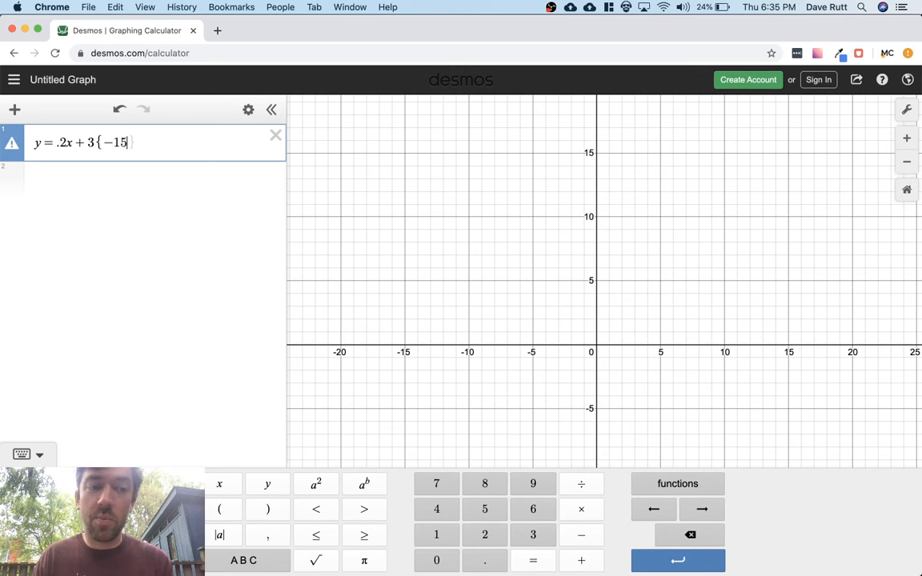
pyautogui.write('<x')
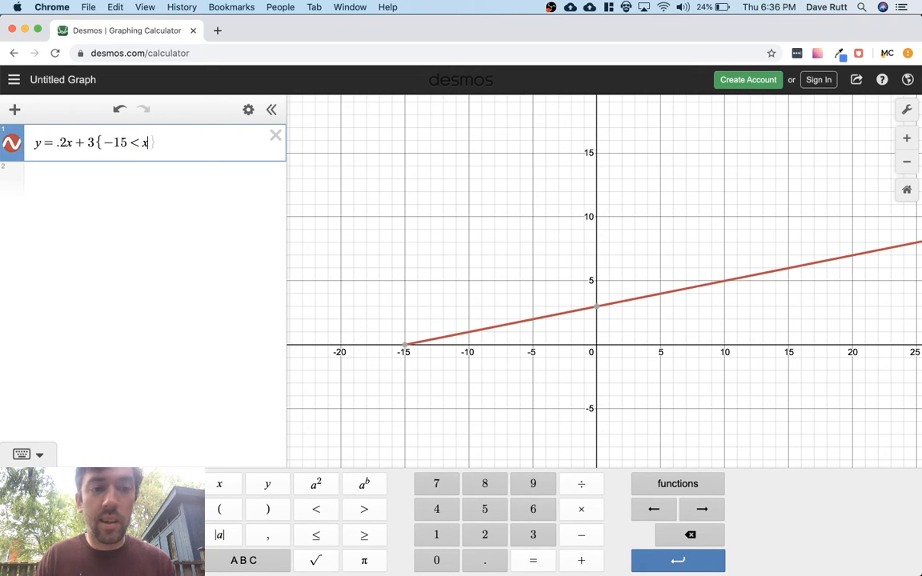
pyautogui.write('<10')
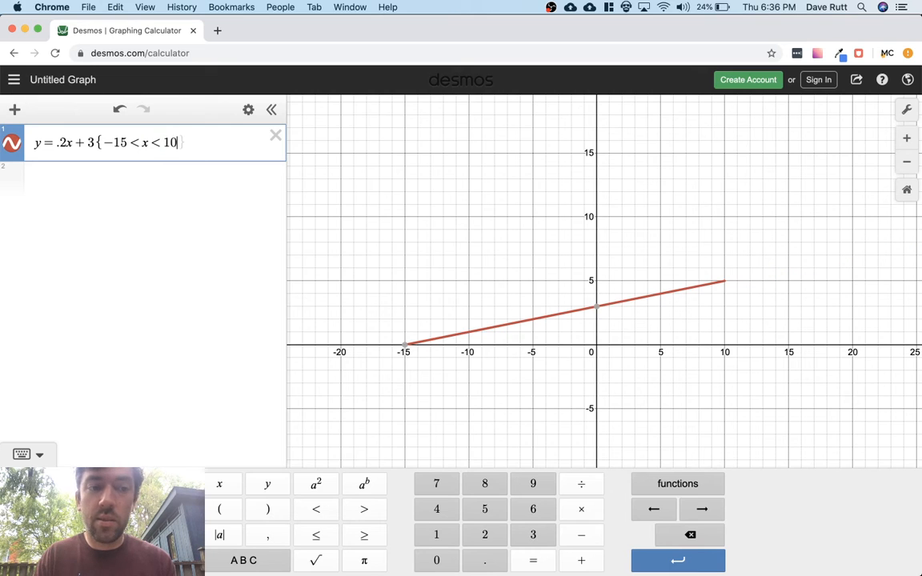
# Close the line's restriction and add the circle equation x^2 + y^2 = 9 as a new expression below it
pyautogui.press('Right')
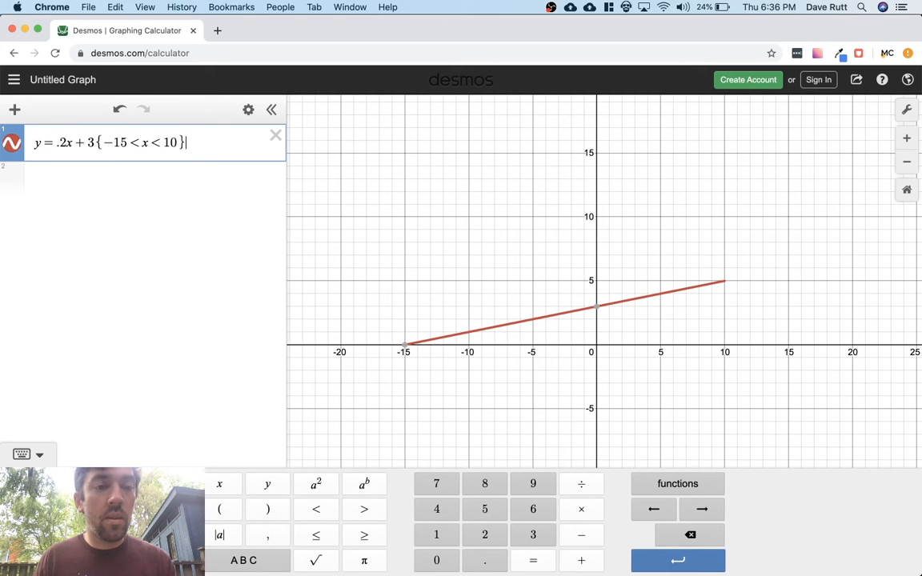
pyautogui.press('Return')
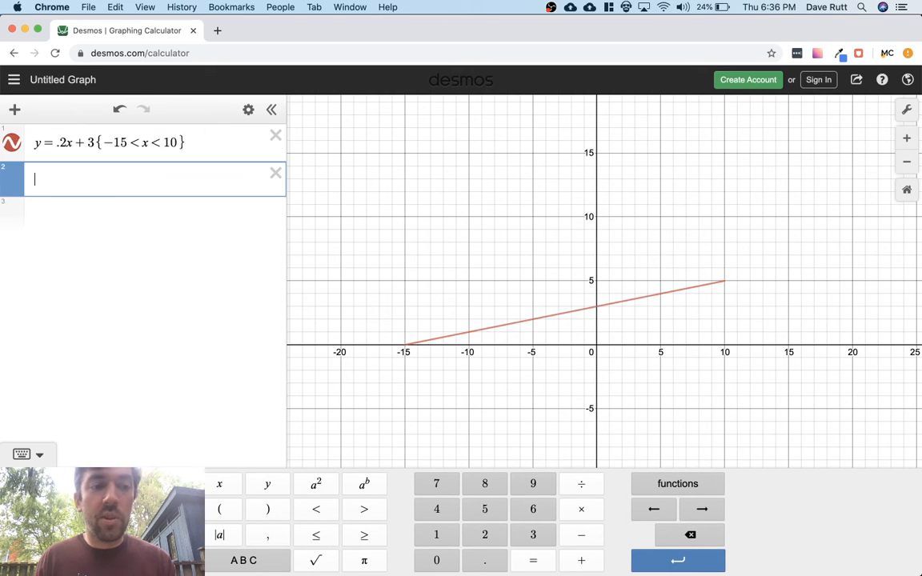
pyautogui.write('y')
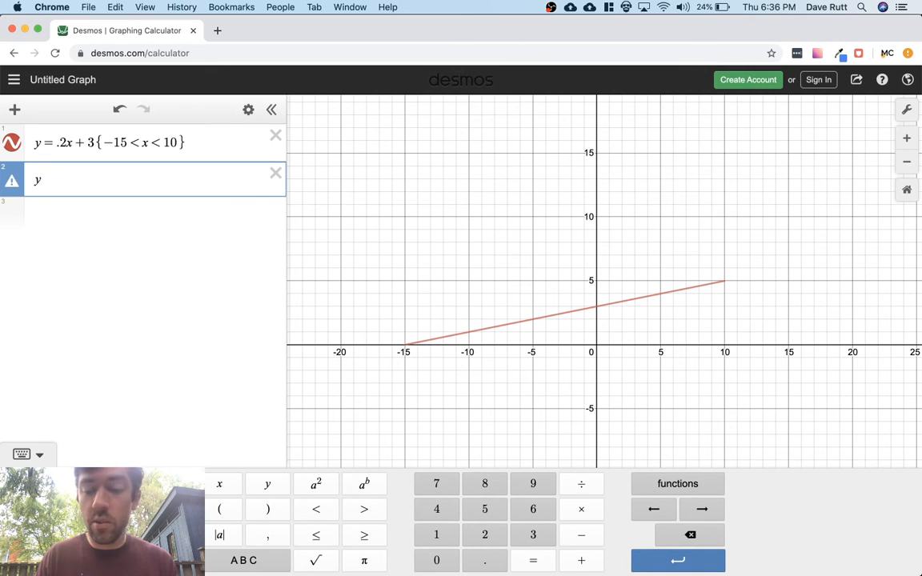
pyautogui.press('BackSpace')
pyautogui.write('x^2+y')
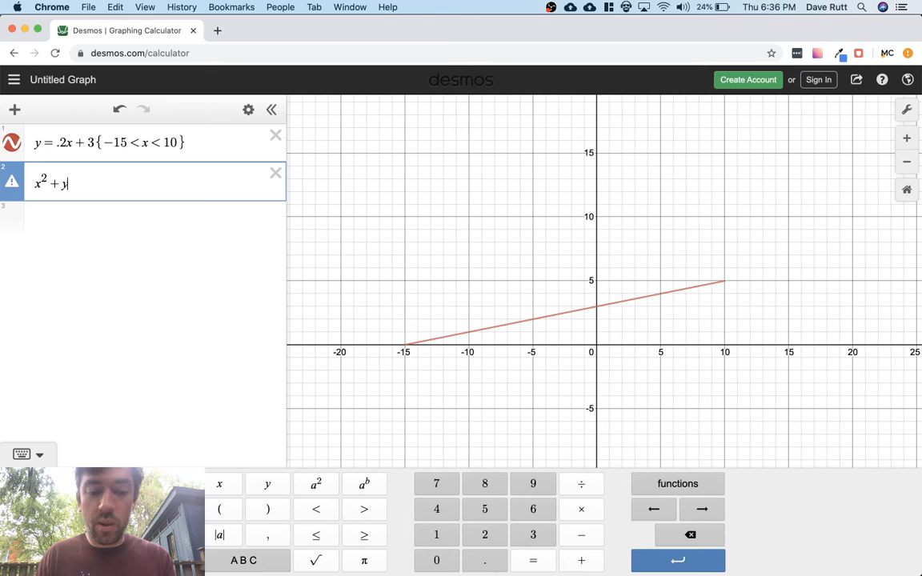
pyautogui.write('^2=9')
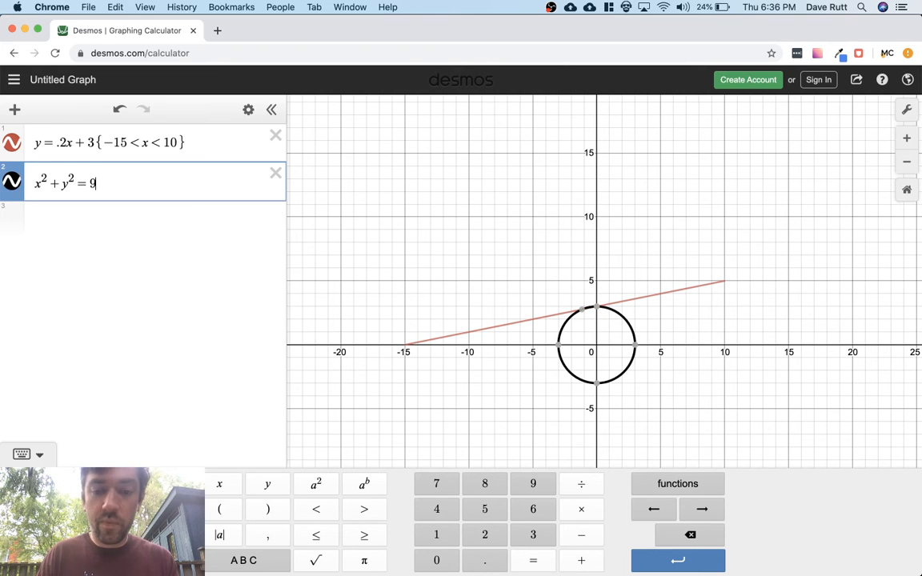
# Append the restriction {x < 0} to the circle's equation
pyautogui.write('{')
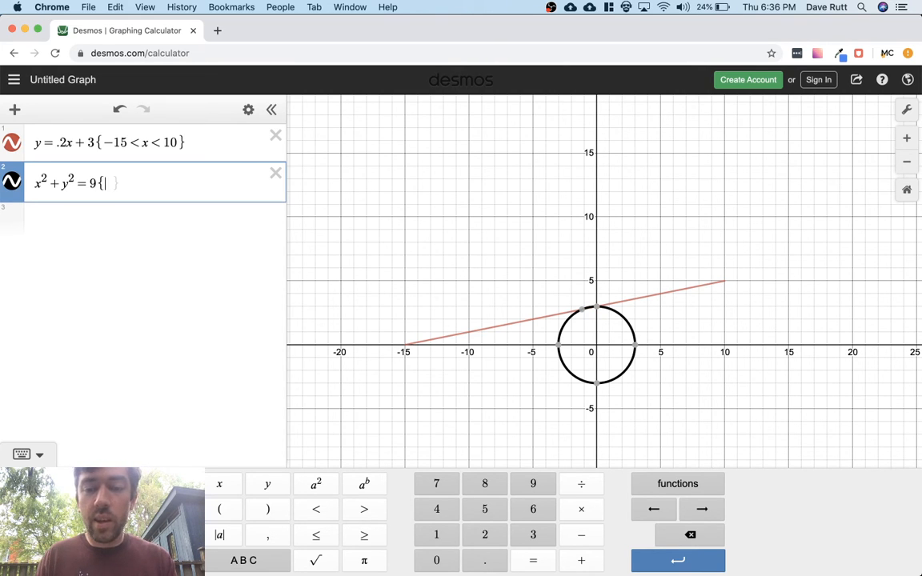
pyautogui.write('x')
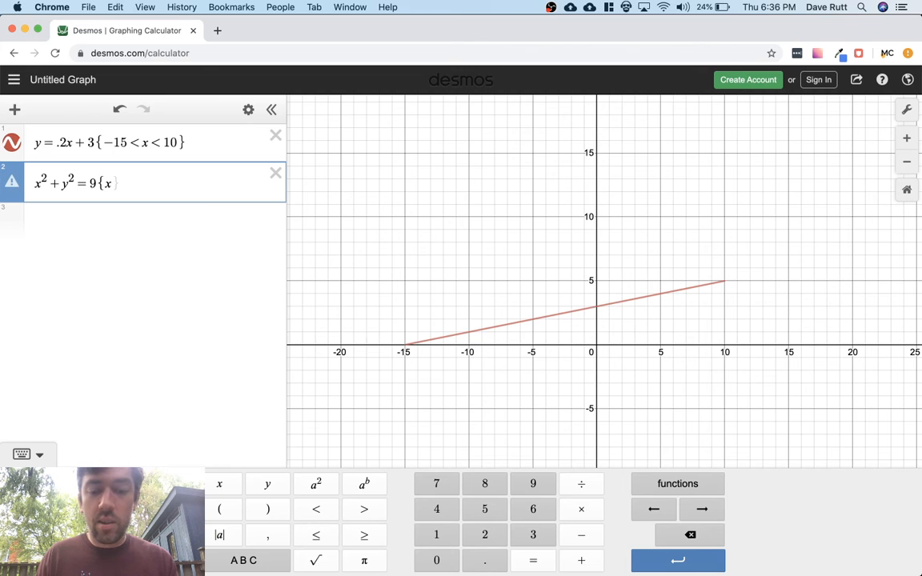
pyautogui.write('<0')
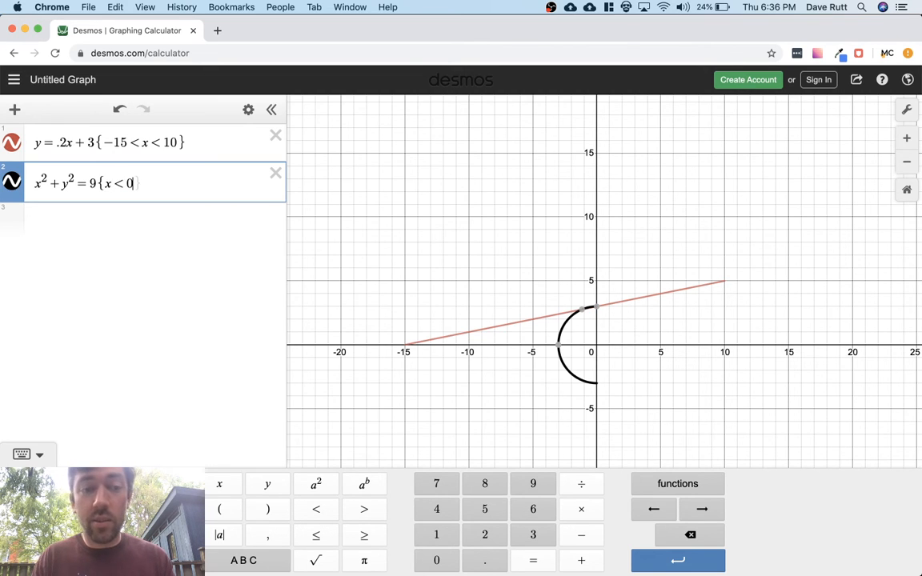
pyautogui.write('}')
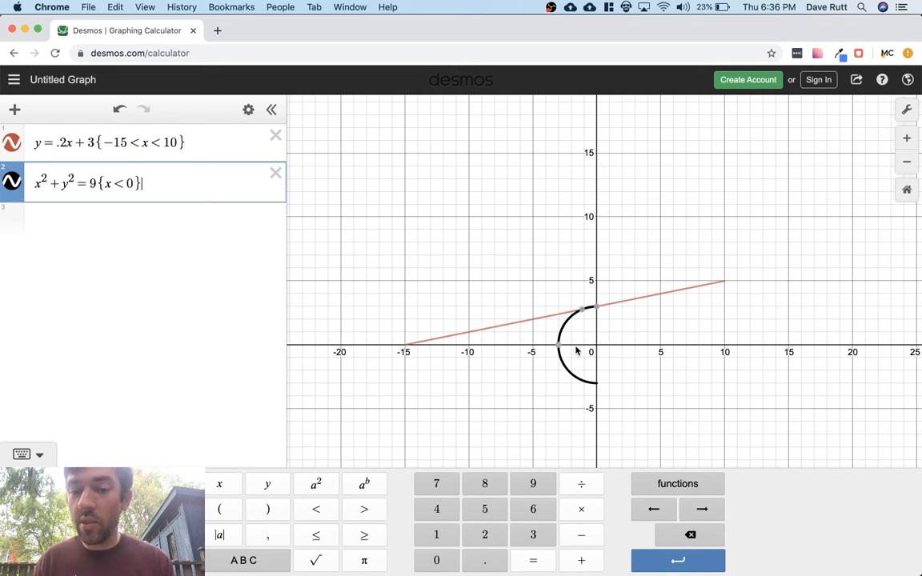
# Change the circle's restriction to {y < 0} and raise its limit to make it {y < 1}
pyautogui.click(109, 183)
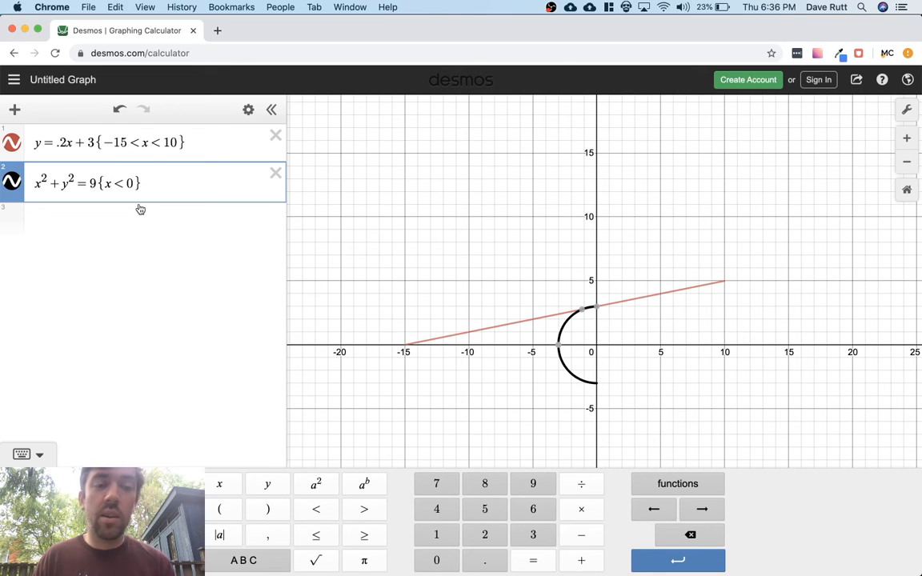
pyautogui.press('BackSpace')
pyautogui.write('y')
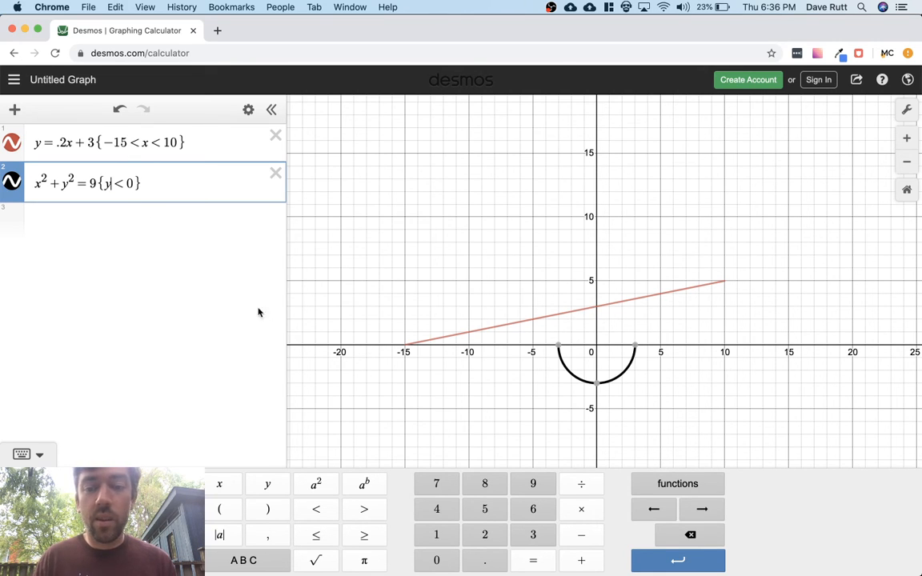
pyautogui.click(172, 185)
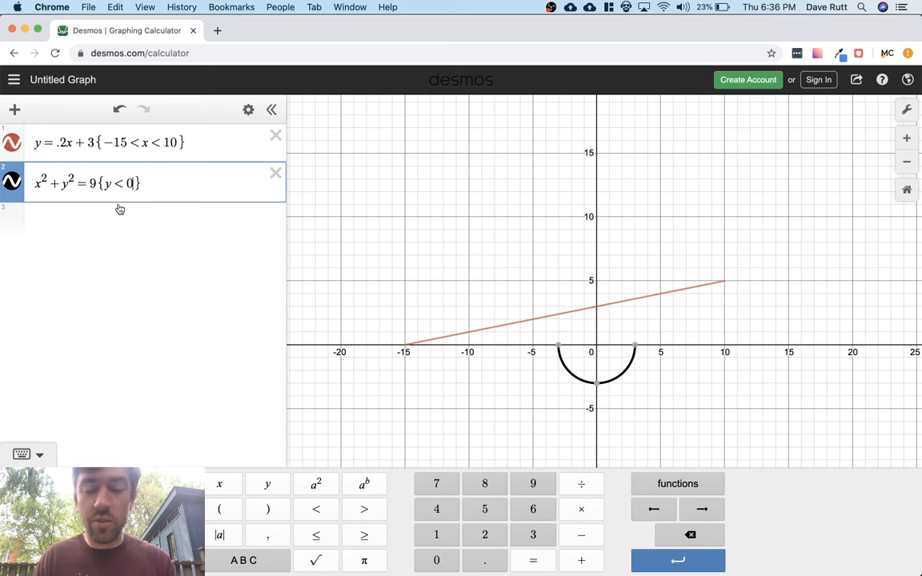
pyautogui.press('BackSpace')
pyautogui.write('1')
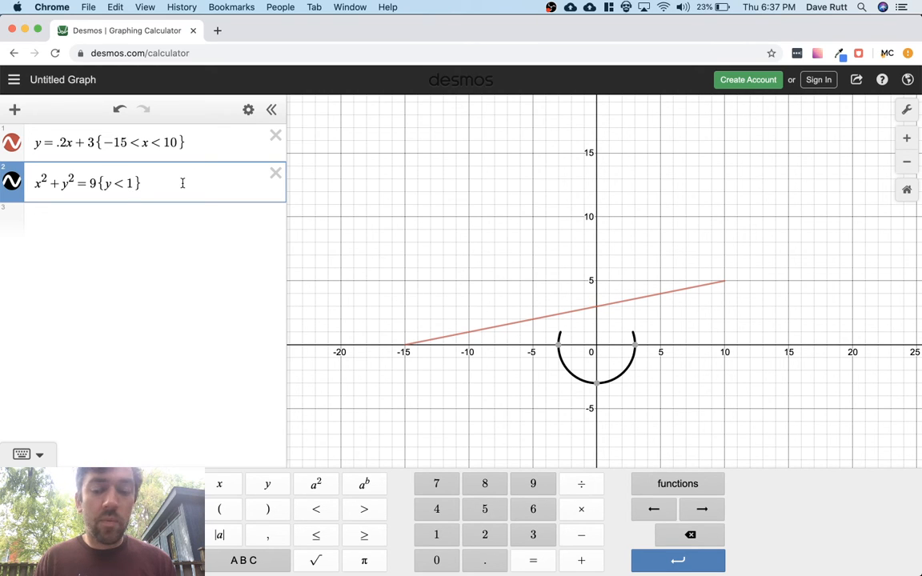
# Append a second restriction {x > 2} to the circle's equation
pyautogui.write('{')
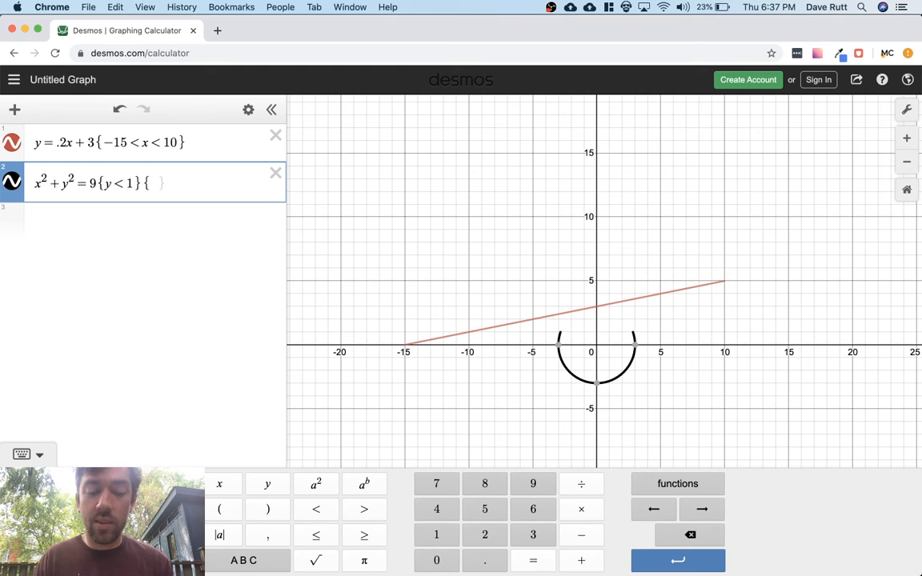
pyautogui.write('x>2')
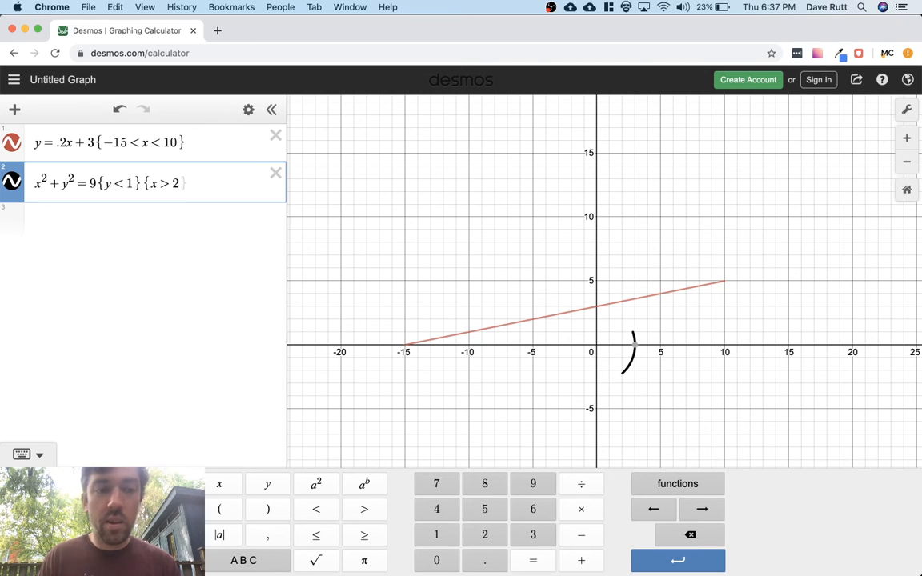
pyautogui.write('}')
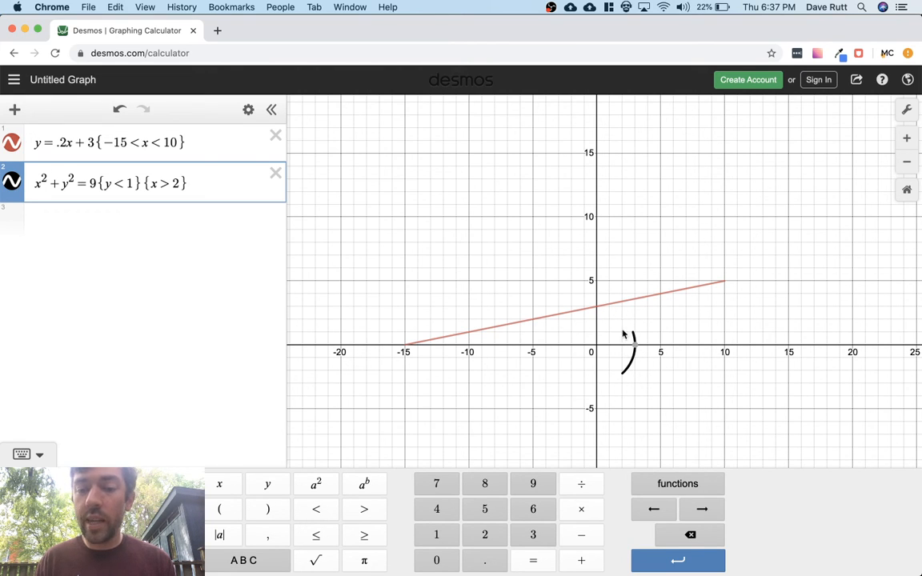
pyautogui.moveTo(634, 353)
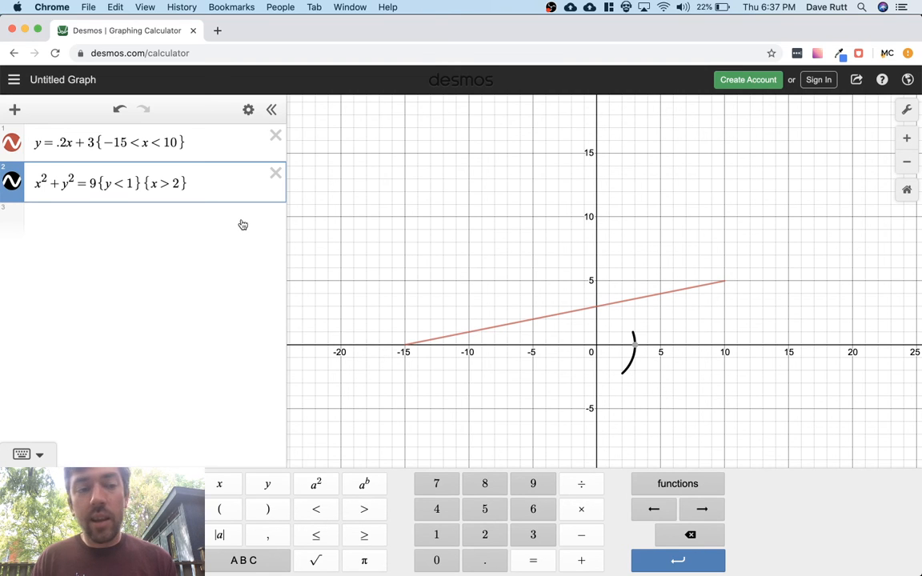
# Delete the circle's equation and remove the domain restriction from the line, leaving y = .2x + 3
pyautogui.click(275, 173)
pyautogui.click(200, 140)
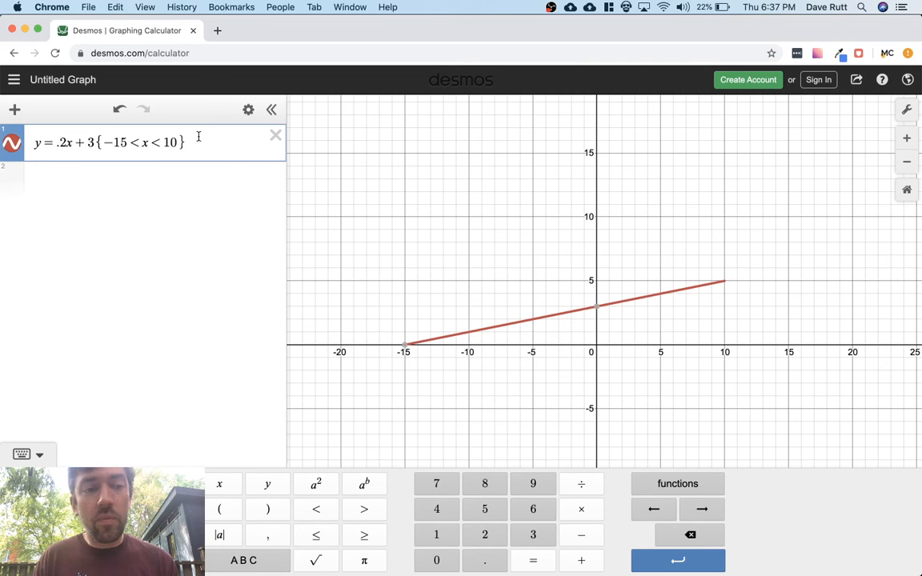
pyautogui.moveTo(199, 137); pyautogui.dragTo(102, 144)
pyautogui.press('BackSpace')
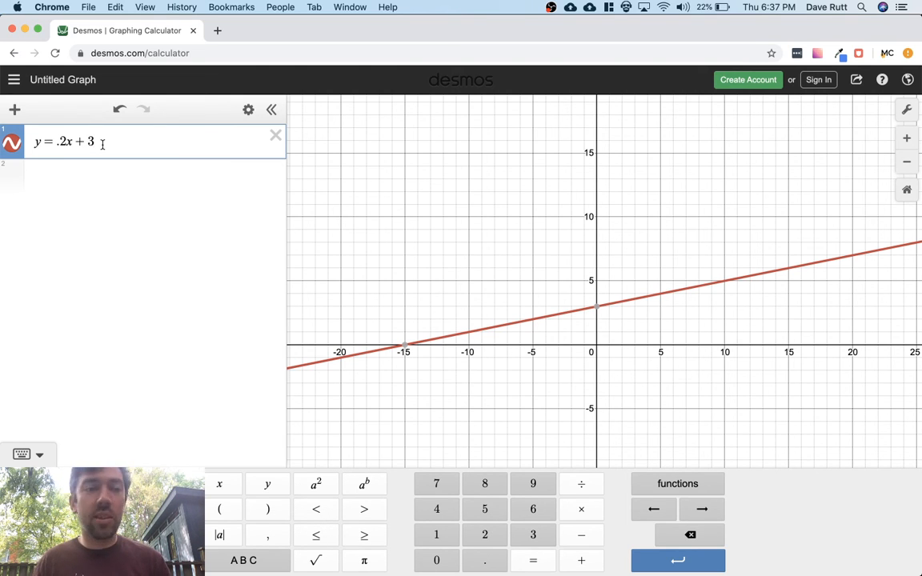
# Turn the line's equation into the inequality y < .2x + 3
pyautogui.click(55, 142)
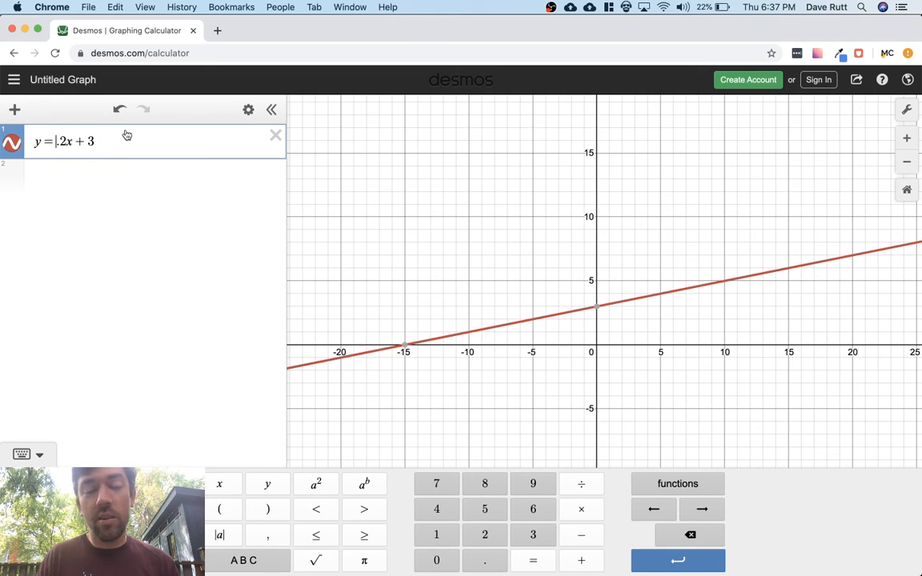
pyautogui.press('BackSpace')
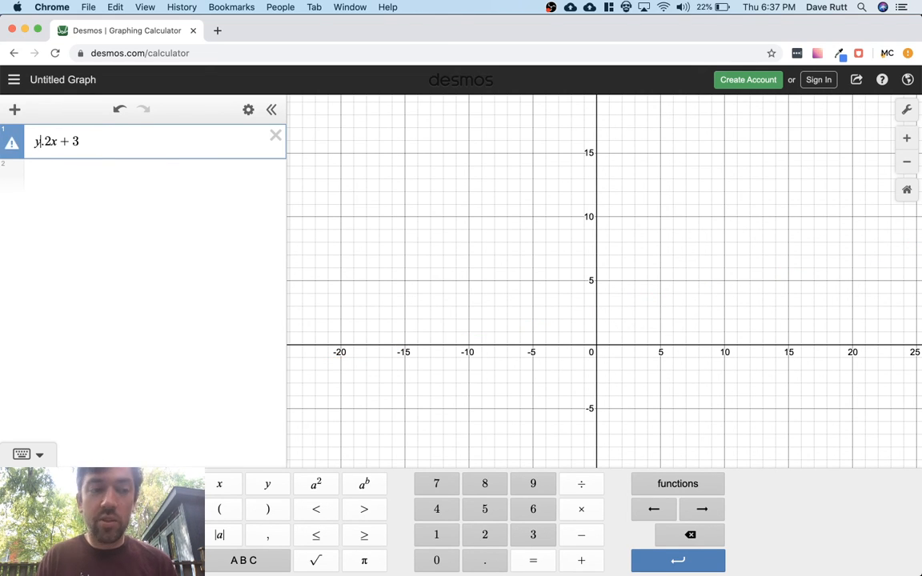
pyautogui.write('<')
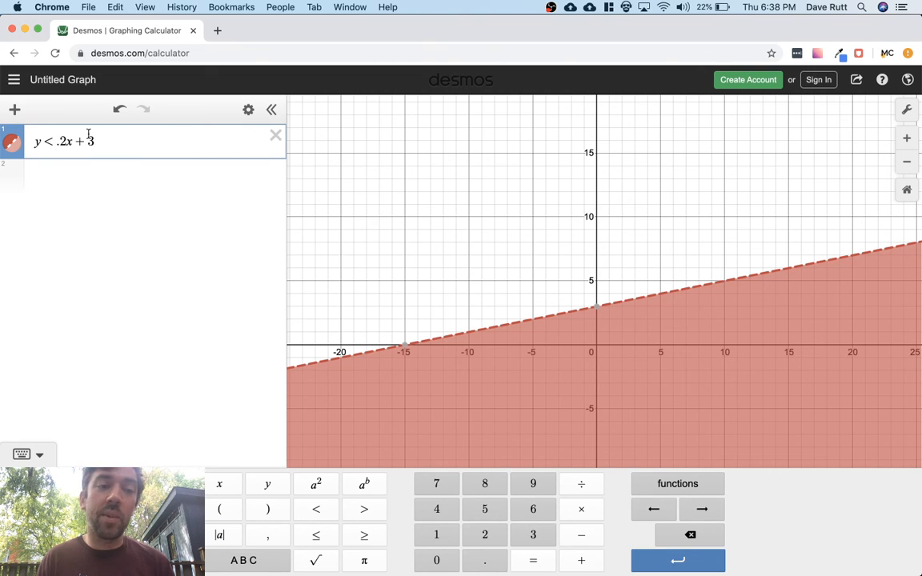
# Try the opposite inequality y > .2x + 3 and restore the less-than sign
pyautogui.moveTo(54, 142); pyautogui.dragTo(117, 146)
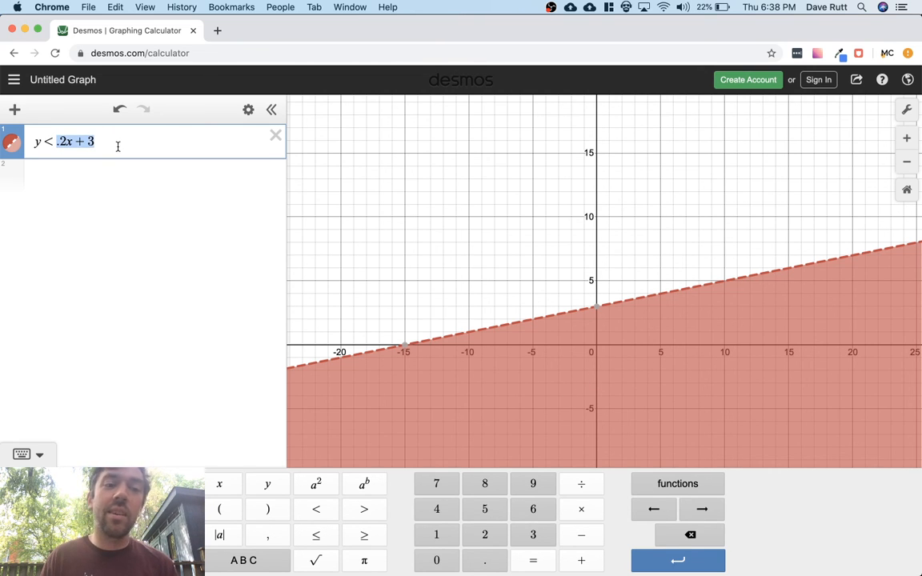
pyautogui.click(56, 142)
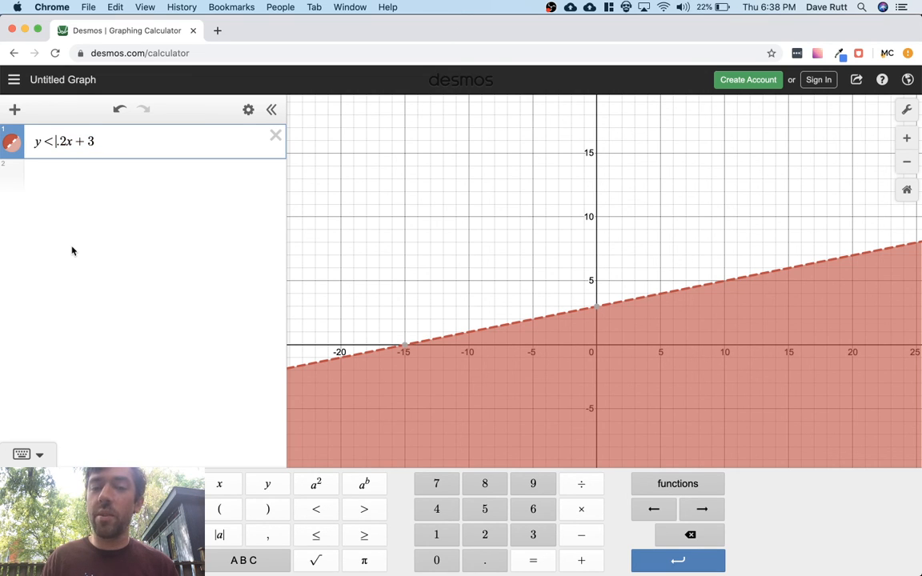
pyautogui.press('BackSpace')
pyautogui.write('>')
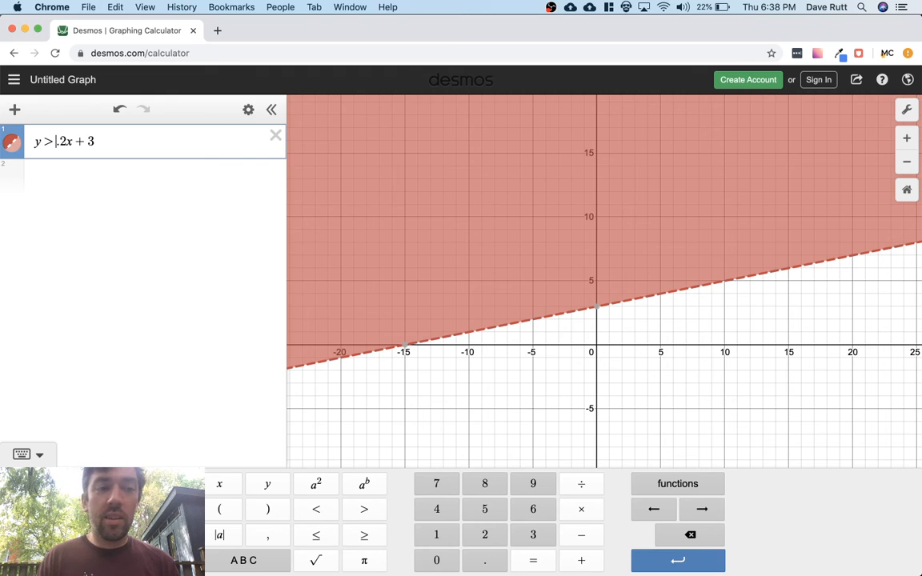
pyautogui.press('BackSpace')
pyautogui.write('<')
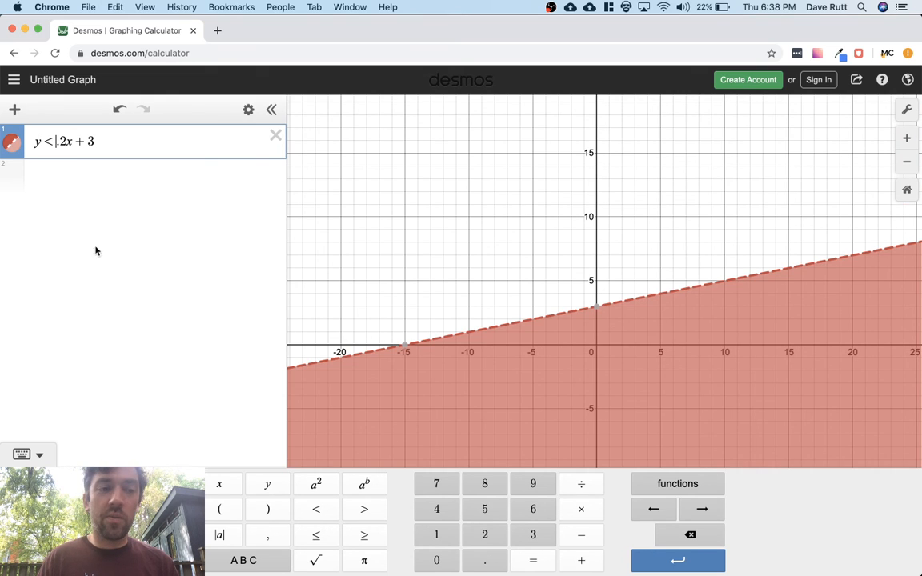
# Add the circle equation x^2 + y^2 = 9 as a new expression below the inequality
pyautogui.click(126, 178)
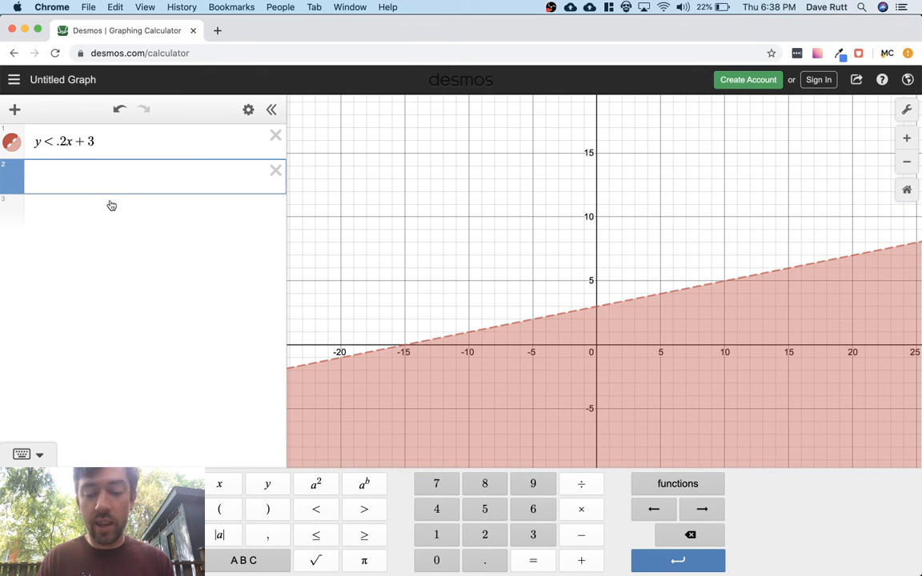
pyautogui.write('x^2+y')
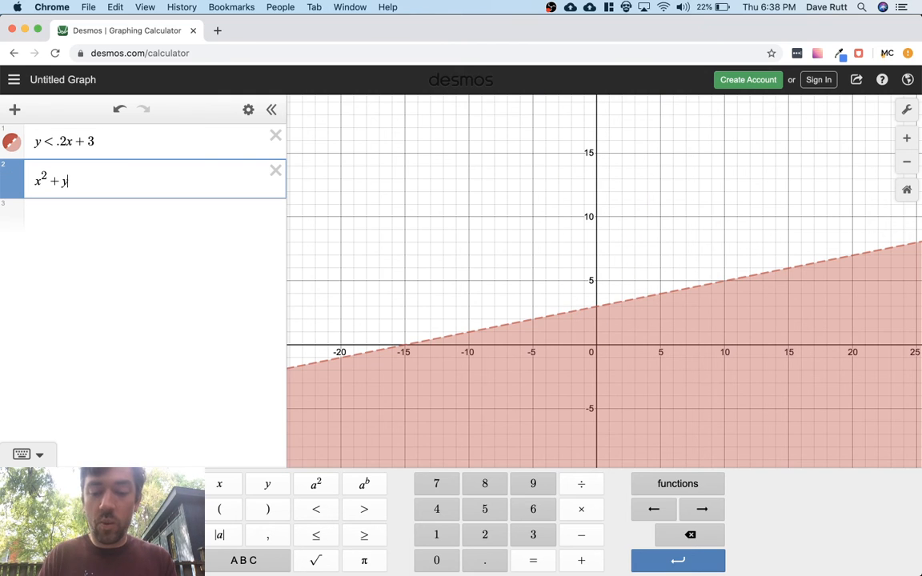
pyautogui.write('^2=')
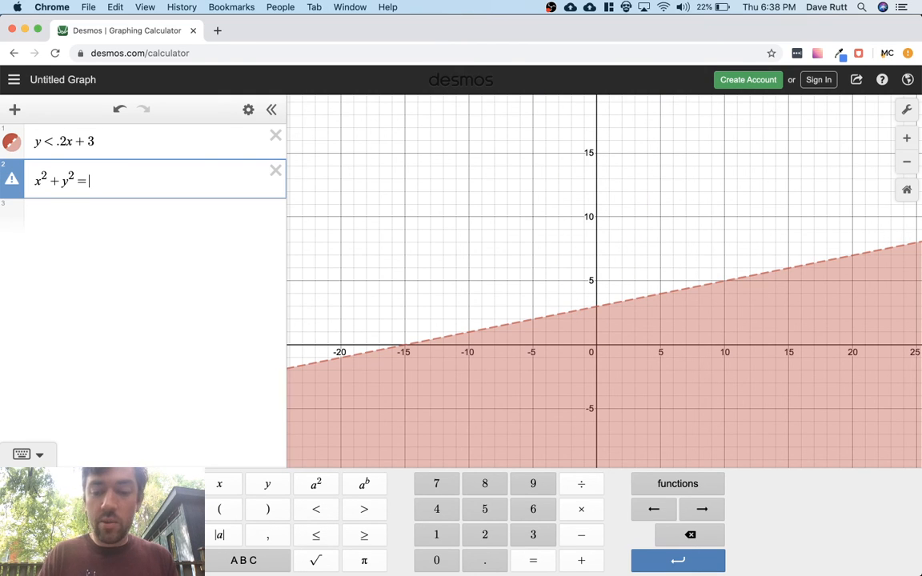
pyautogui.write('9')
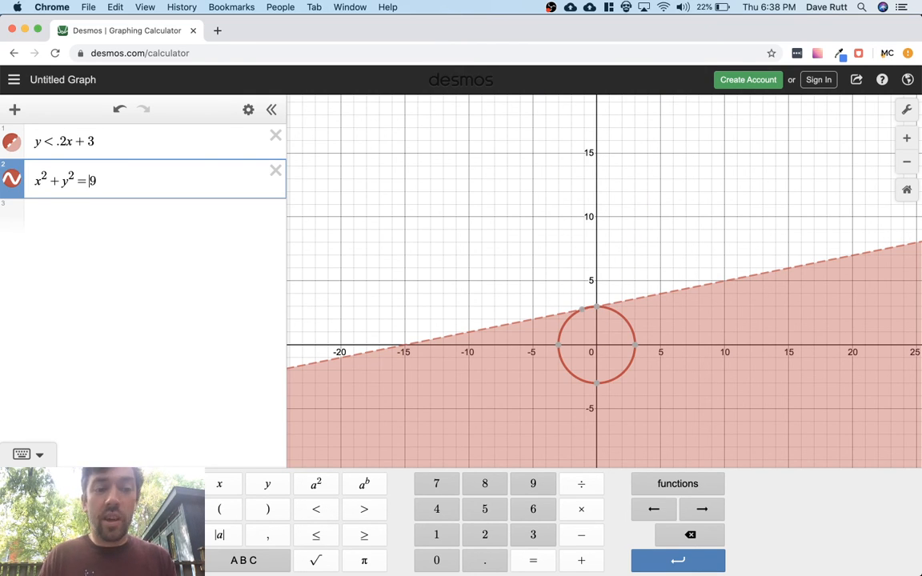
# Try the circle as an inequality, first x^2 + y^2 < 9 and then x^2 + y^2 > 9
pyautogui.press('BackSpace')
pyautogui.write('<')
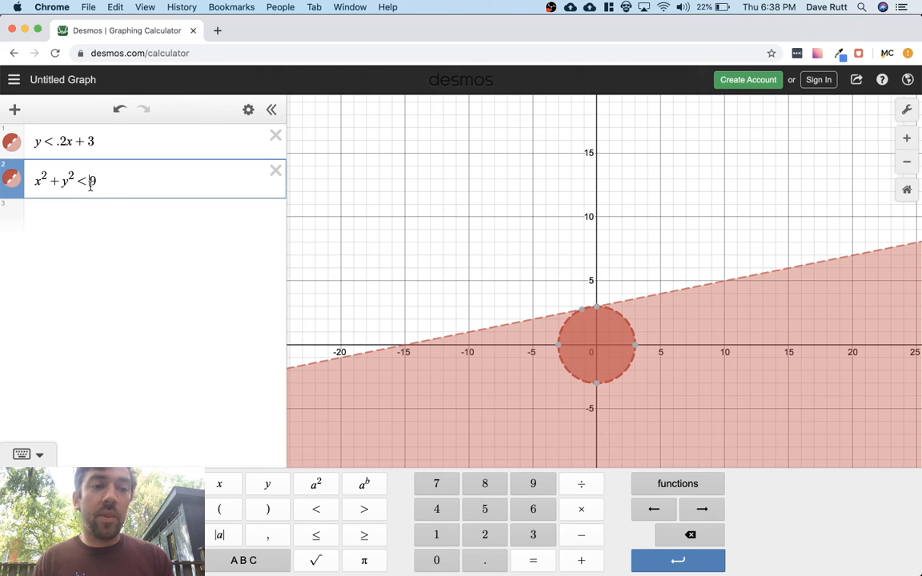
pyautogui.press('BackSpace')
pyautogui.write('>')
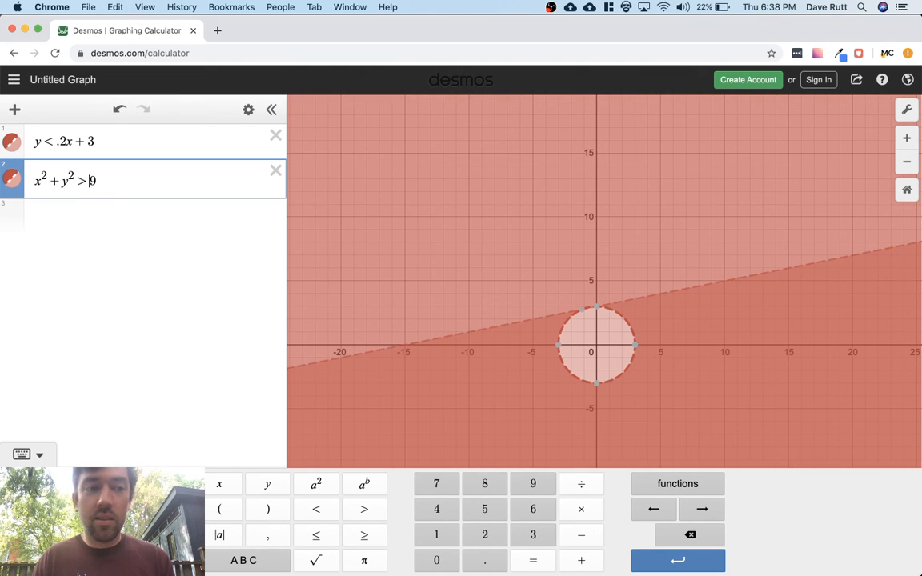
# Restore the circle's equation to x^2 + y^2 = 9 and hide the graph of the line's inequality
pyautogui.press('BackSpace')
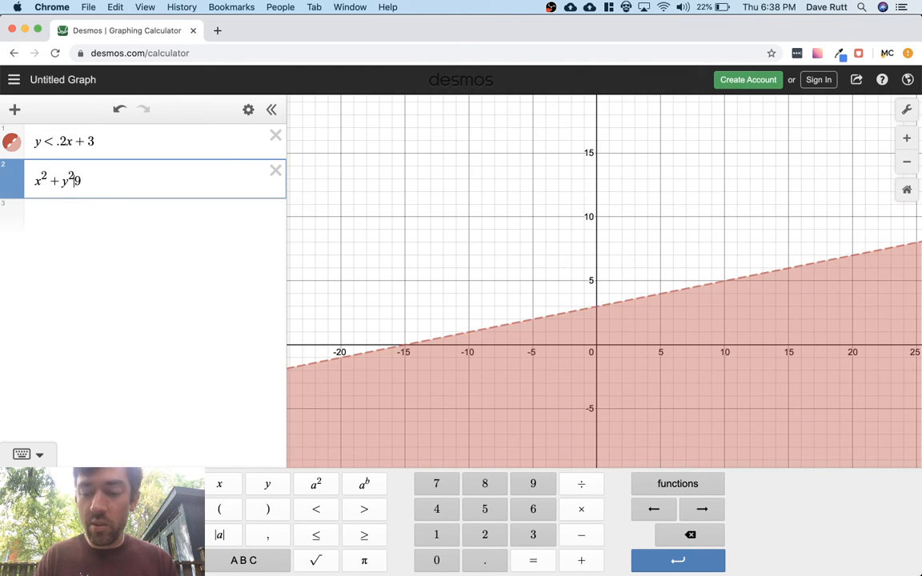
pyautogui.write('=')
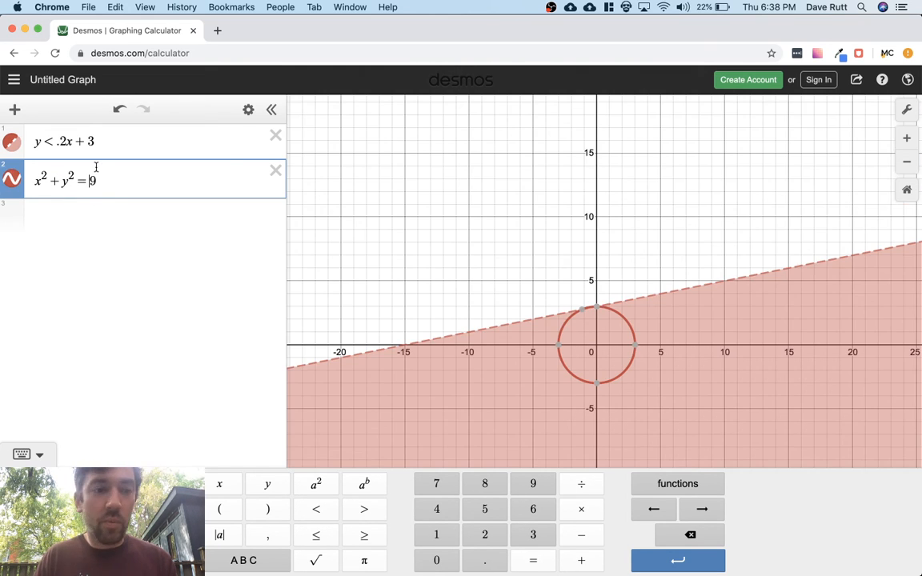
pyautogui.click(12, 143)
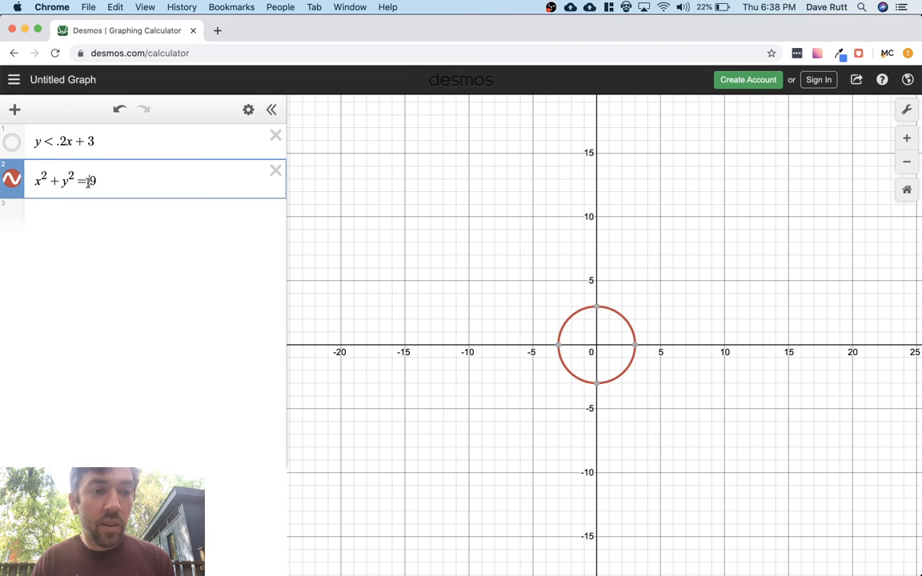
# Turn the circle's equation into the inequality x^2 + y^2 > 9, then switch it to x^2 + y^2 < 9
pyautogui.press('BackSpace')
pyautogui.write('>')
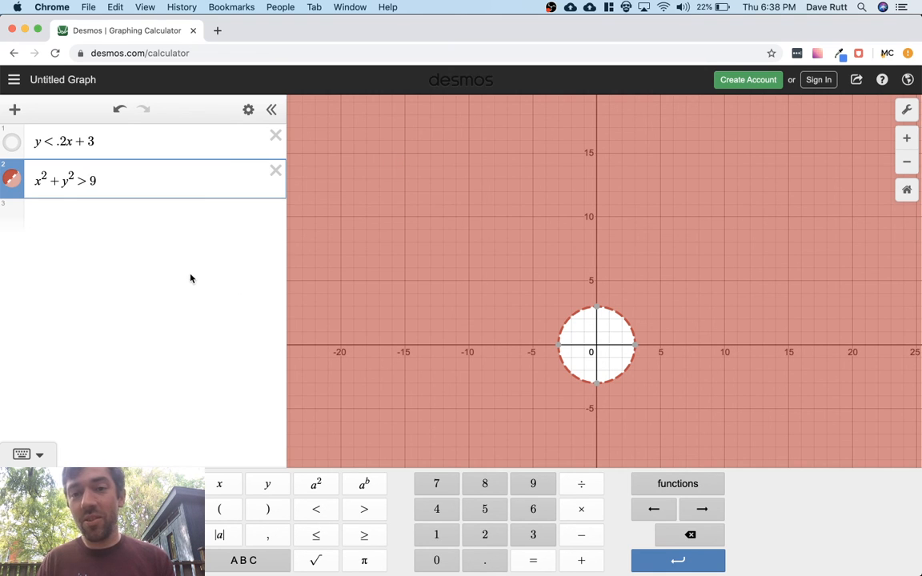
pyautogui.press('BackSpace')
pyautogui.write('<')
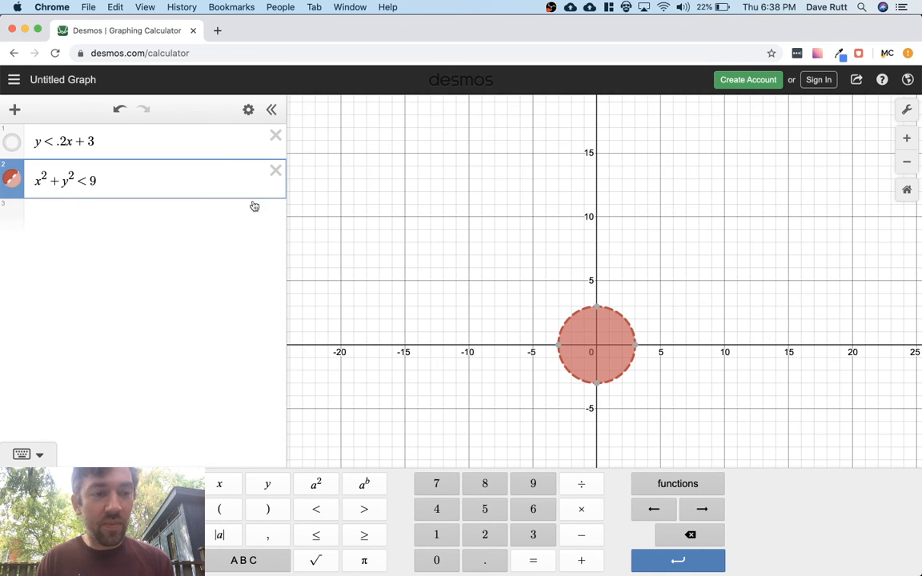
# Add the sine equation y = sin x as a new expression below the circle's inequality
pyautogui.press('Return')
pyautogui.write('y')
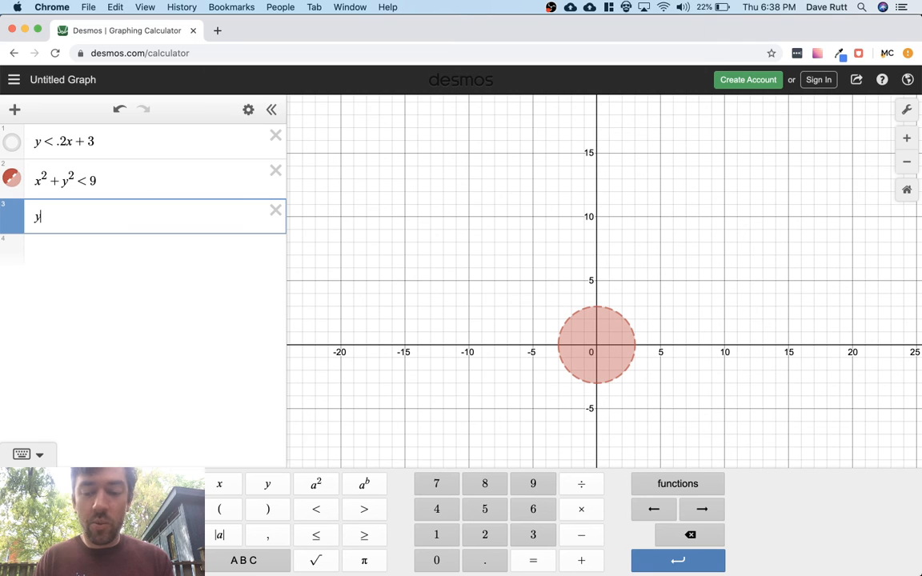
pyautogui.write(' = sin x')
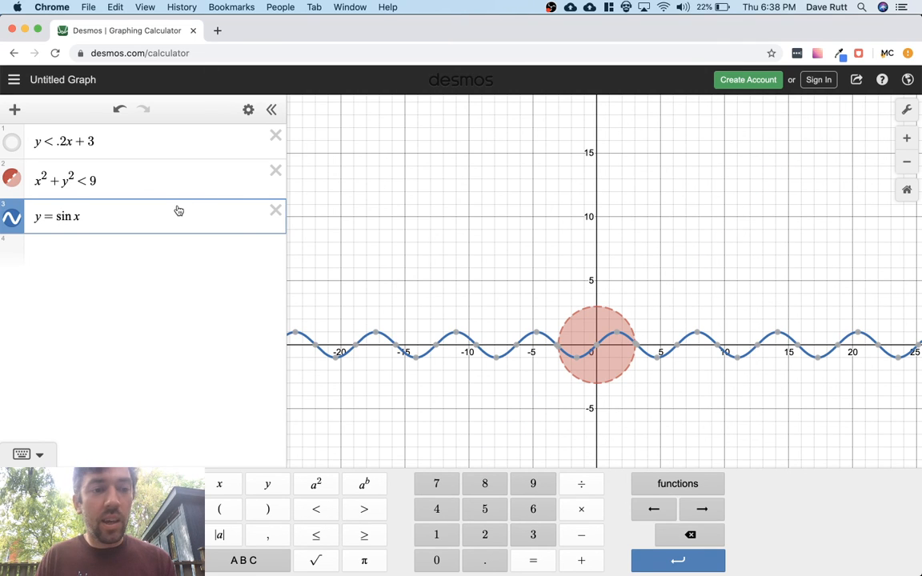
# Try the sine equation as an inequality, first y < sin x and then y > sin x
pyautogui.click(55, 214)
pyautogui.press('BackSpace')
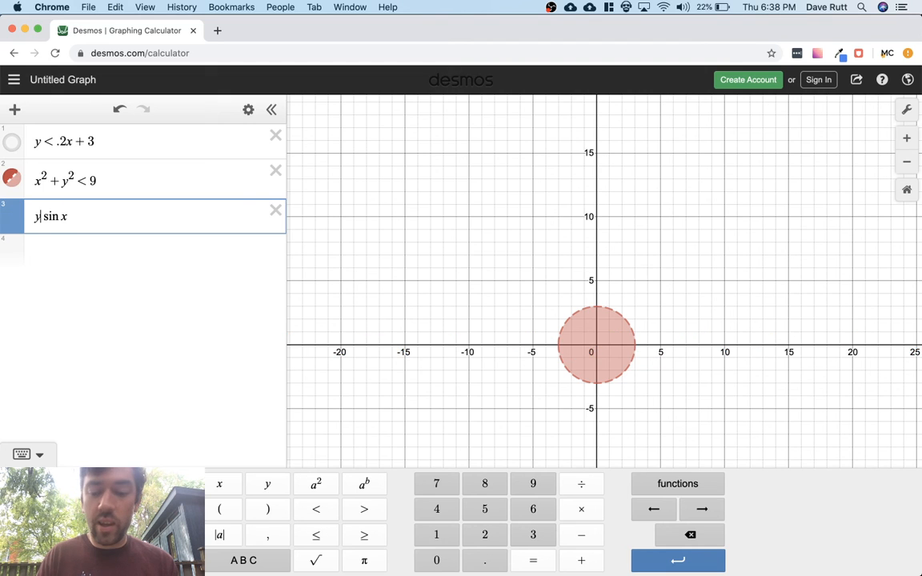
pyautogui.write('<')
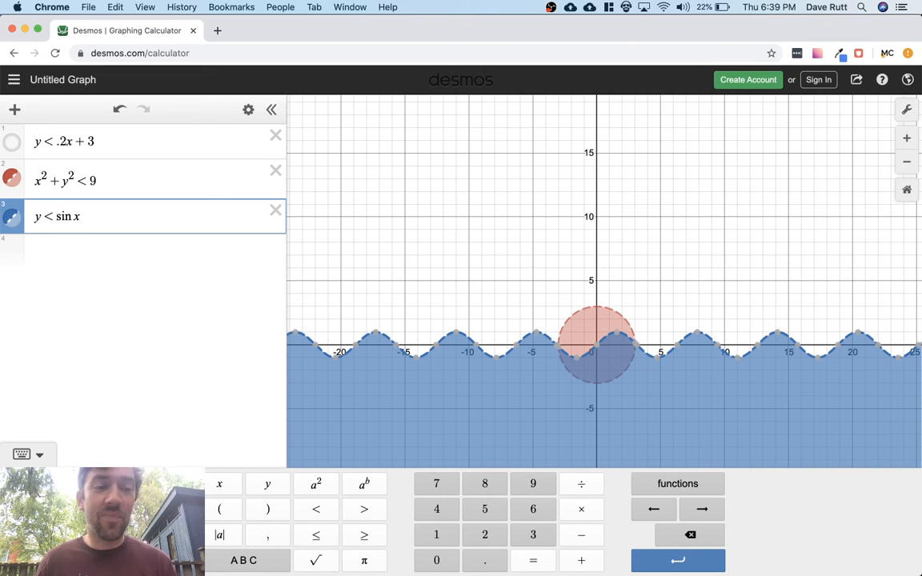
pyautogui.press('BackSpace')
pyautogui.write('>')
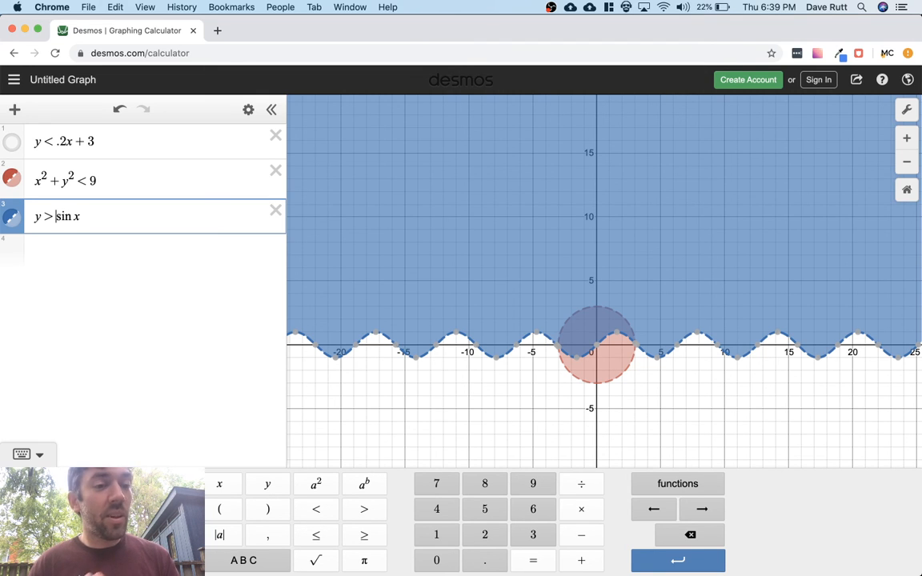
# Delete the sine and circle inequalities from the expression list
pyautogui.click(110, 229)
pyautogui.press('Return')
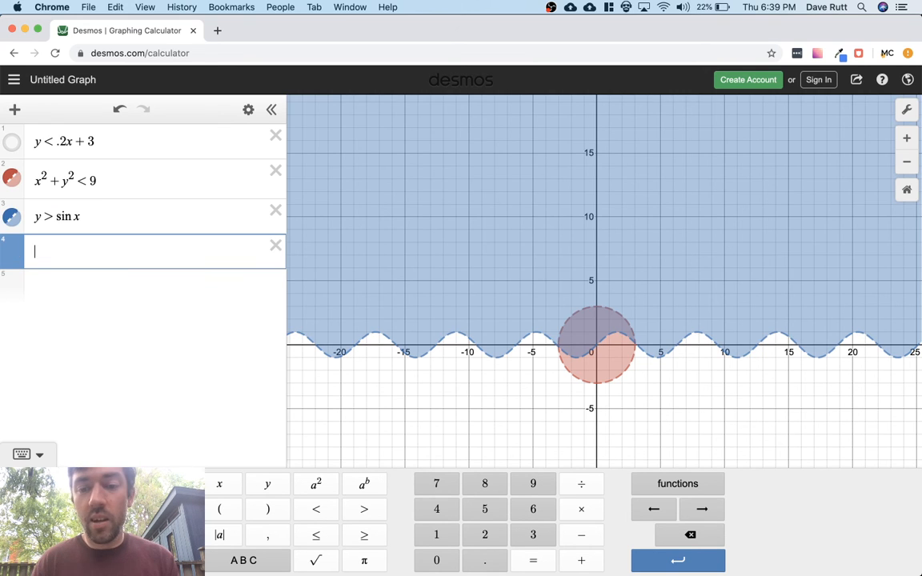
pyautogui.click(275, 211)
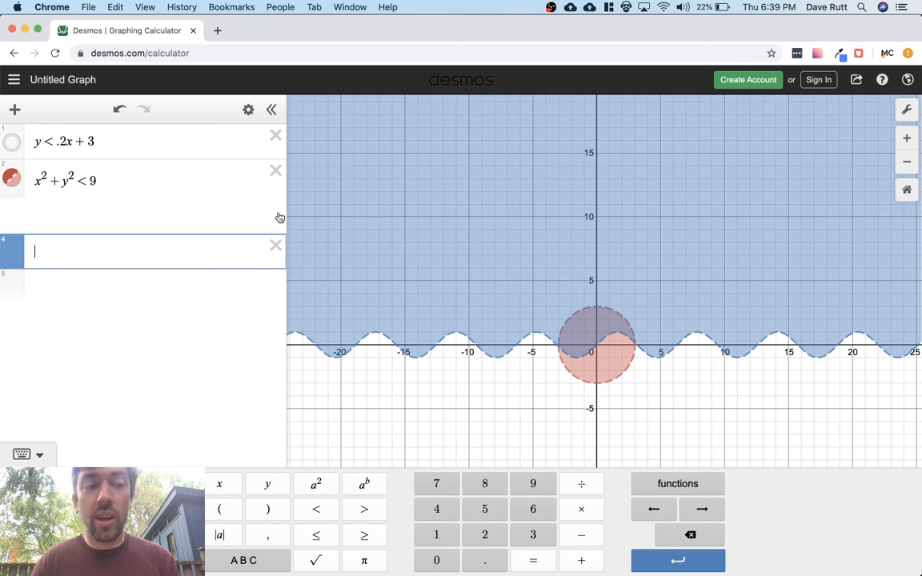
pyautogui.click(276, 173)
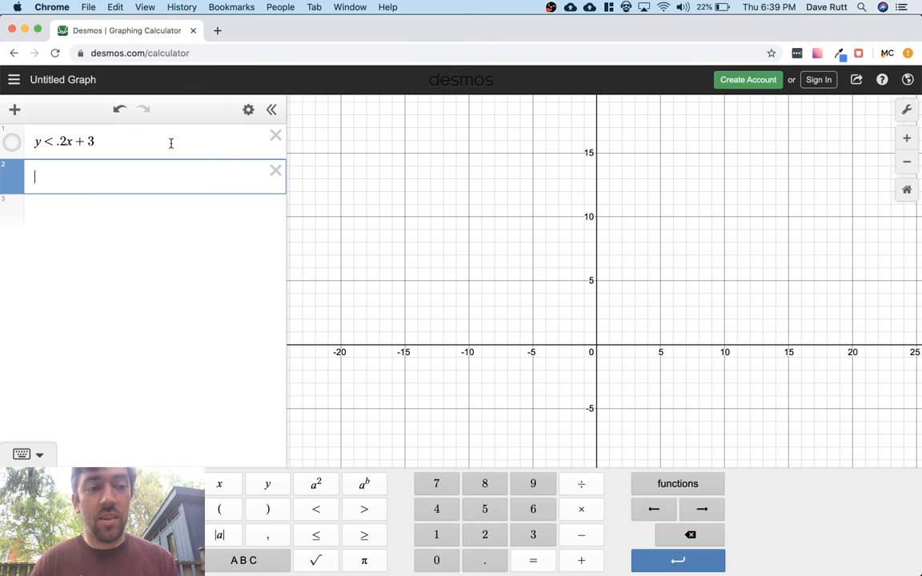
# Show the graph of the inequality y < .2x + 3 again and restrict its domain with {-7 < x < 4}
pyautogui.click(146, 140)
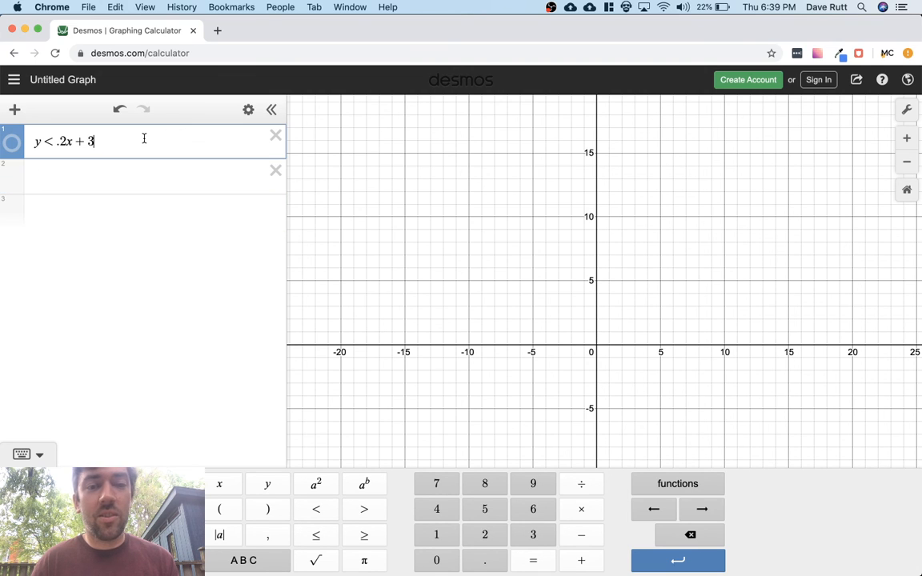
pyautogui.click(12, 142)
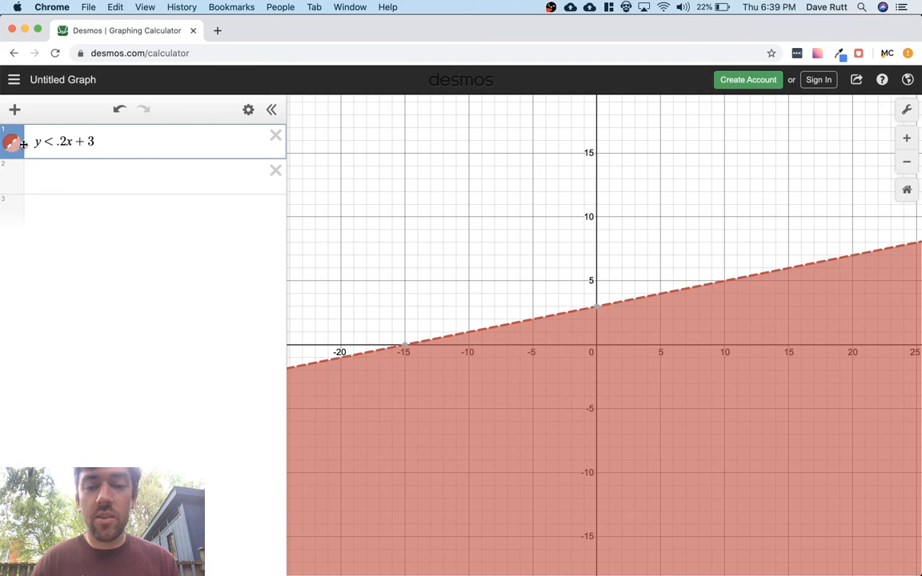
pyautogui.click(104, 142)
pyautogui.write('{')
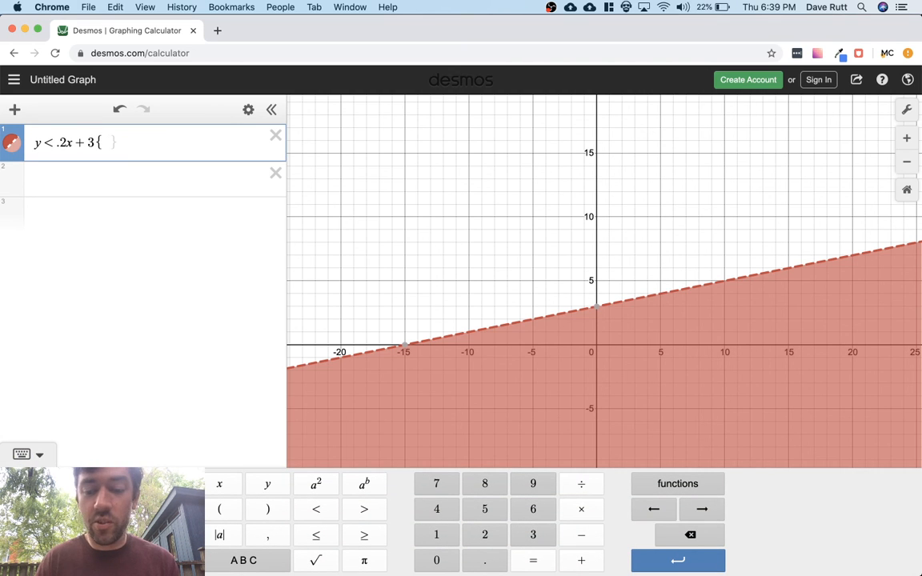
pyautogui.write('-7')
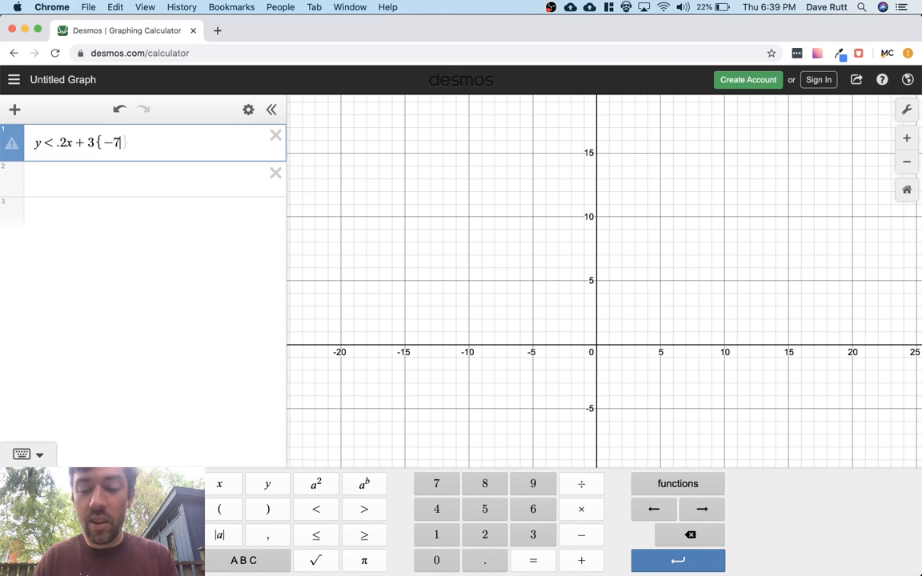
pyautogui.write('<x<')
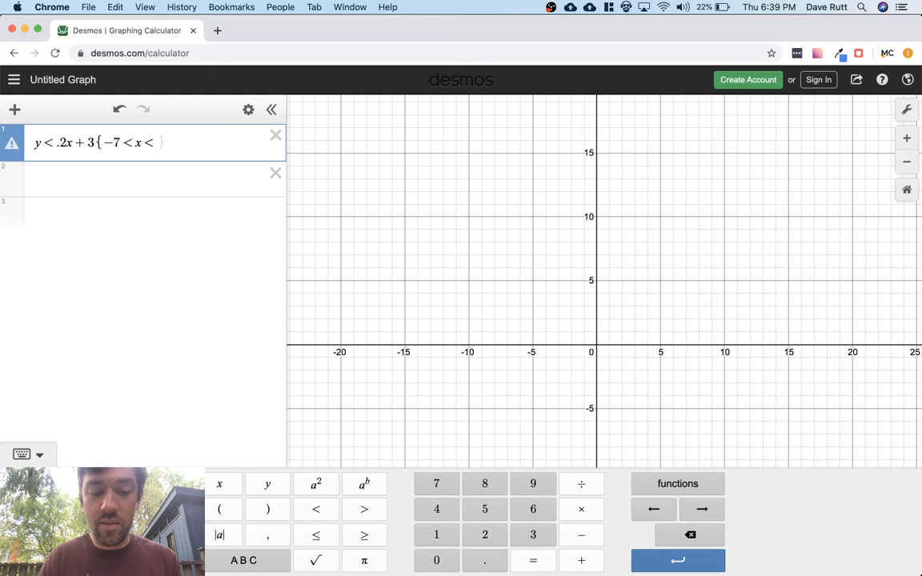
pyautogui.write('4')
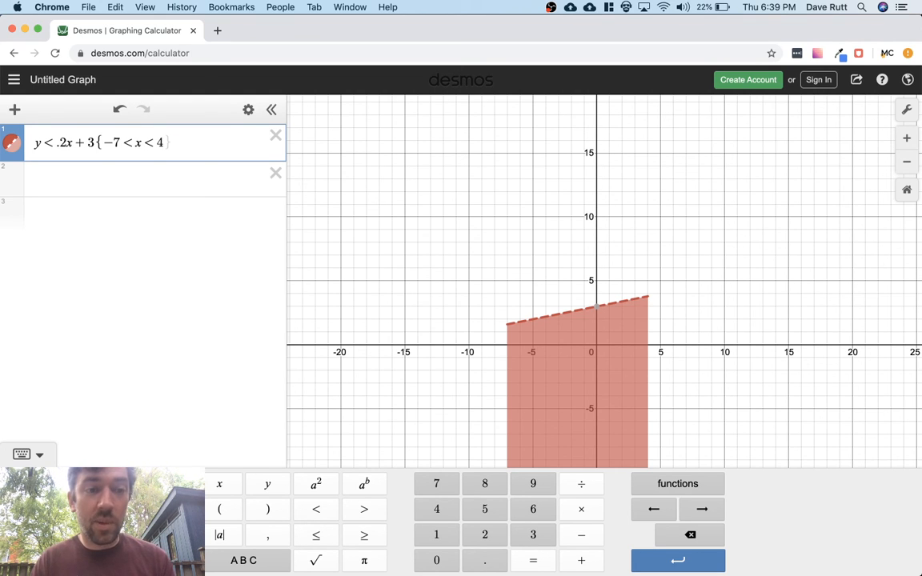
pyautogui.write('}')
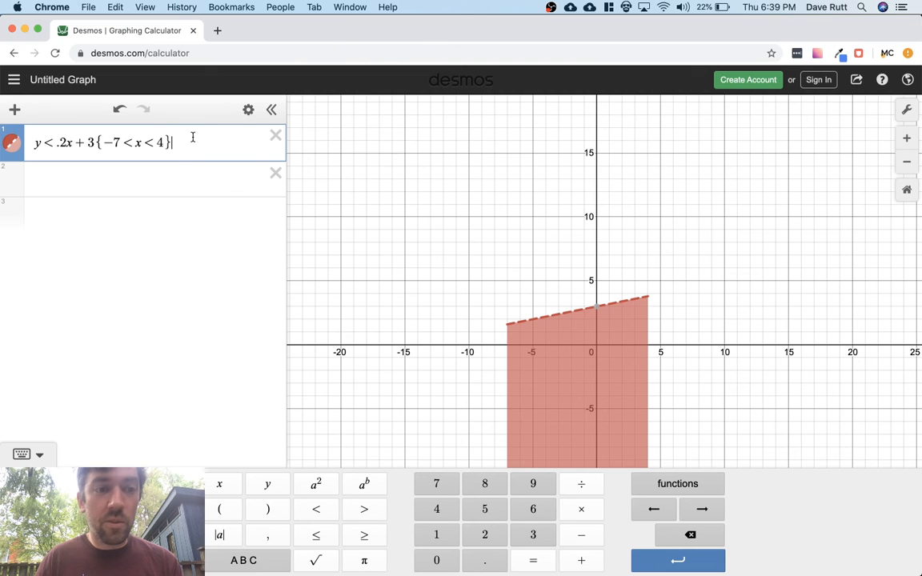
pyautogui.moveTo(192, 137); pyautogui.dragTo(103, 141)
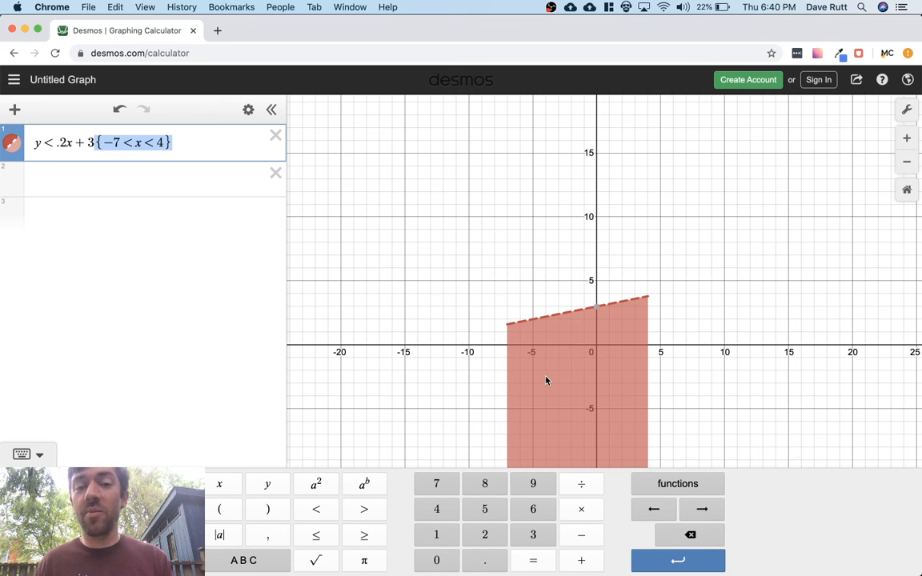
pyautogui.press('super+Tab')
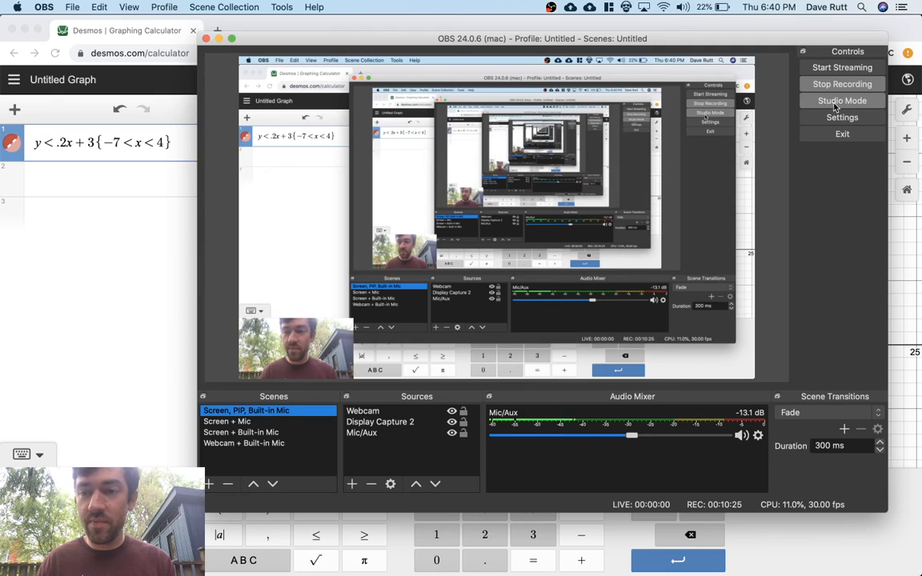